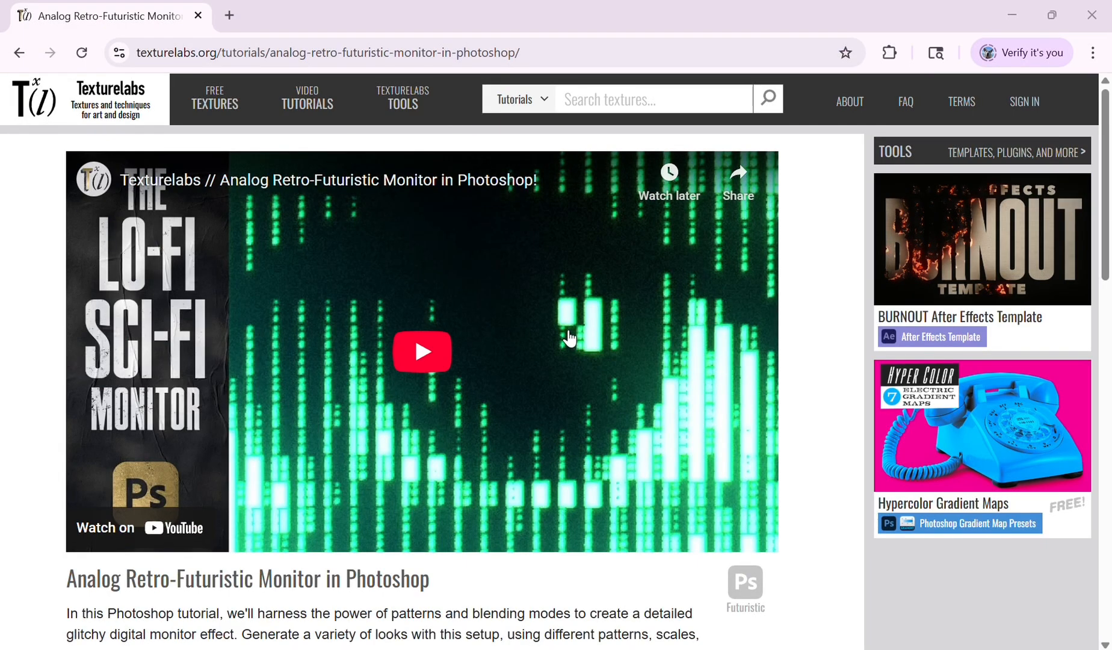
- Scroll through the tutorial page to review its free resources and related tools
{"action": "scroll", "coordinate": [569, 339], "scroll_direction": "down", "scroll_amount": 5}
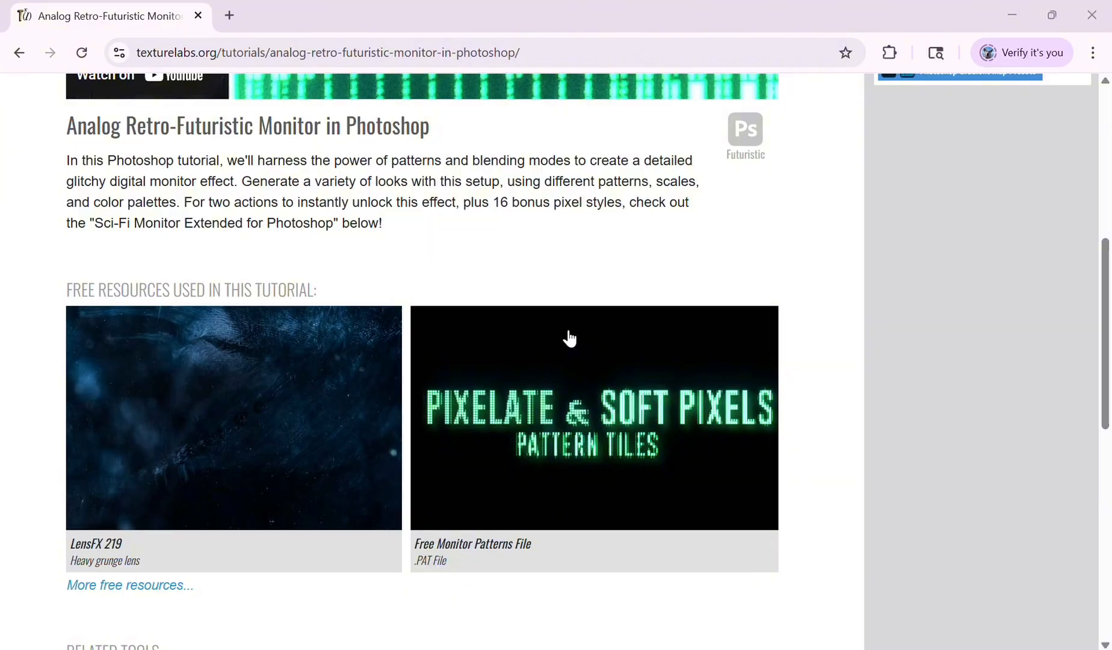
{"action": "scroll", "coordinate": [569, 339], "scroll_direction": "down", "scroll_amount": 6}
{"action": "scroll", "coordinate": [569, 338], "scroll_direction": "down", "scroll_amount": 1}
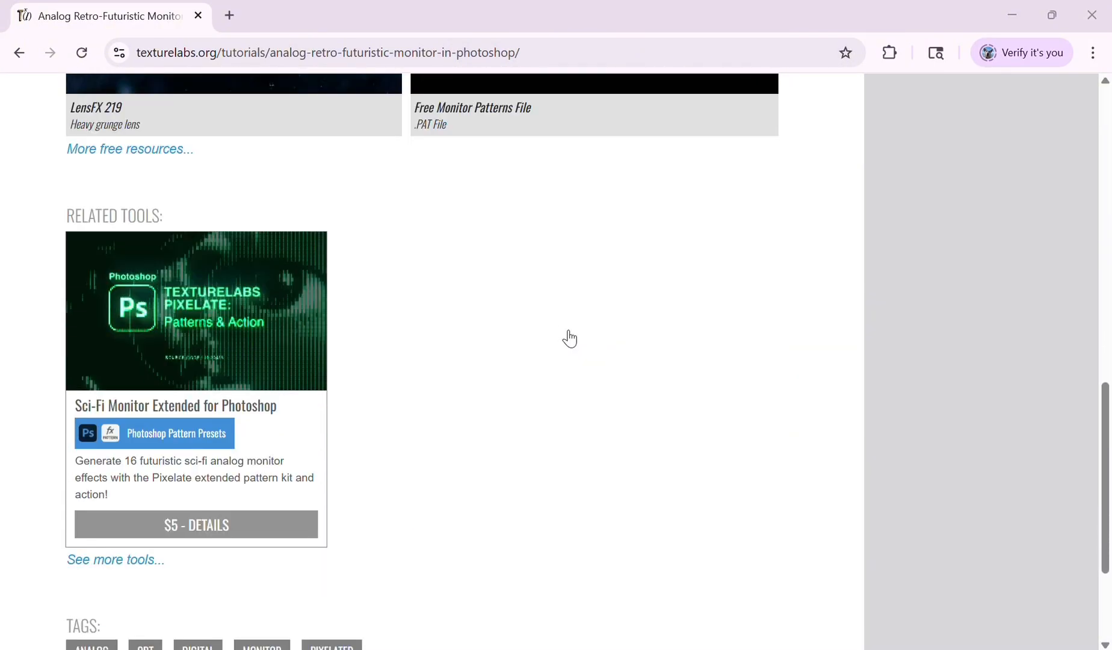
{"action": "scroll", "coordinate": [570, 339], "scroll_direction": "up", "scroll_amount": 5}
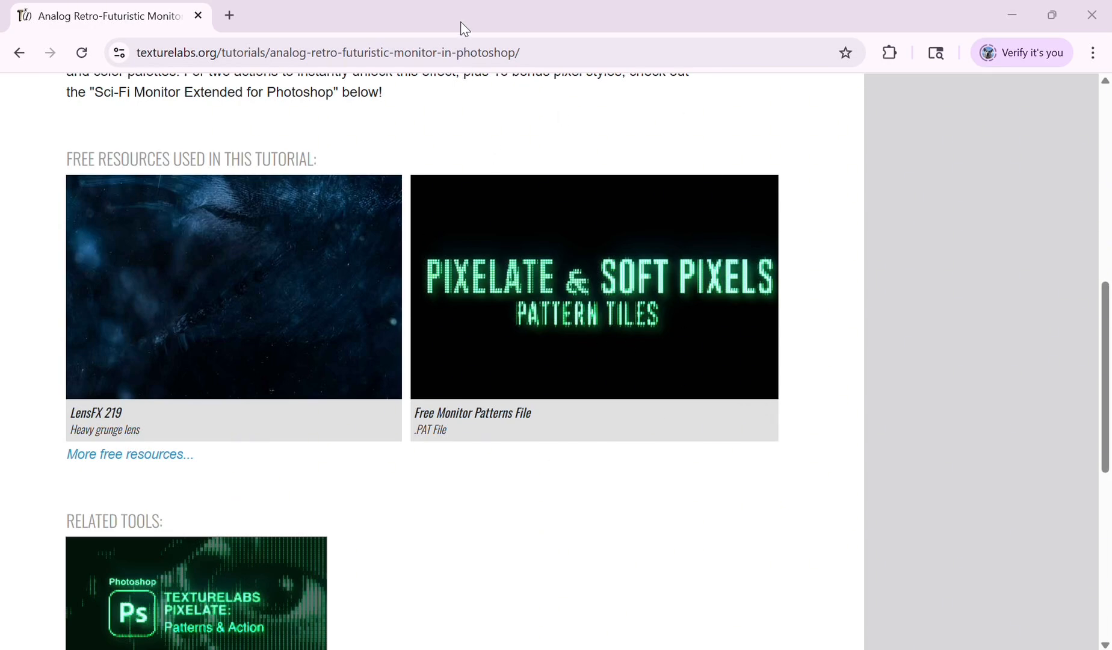
- Switch to Photoshop and convert Layer 1 to a smart object
{"action": "key", "text": "alt+Tab"}
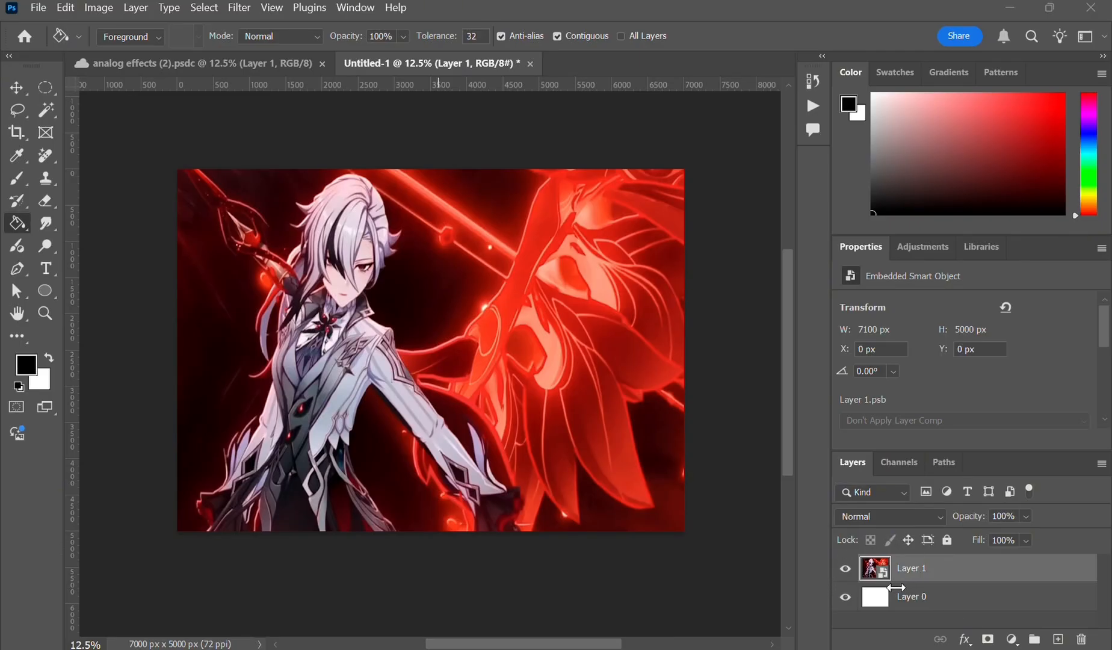
{"action": "left_click", "coordinate": [137, 7]}
{"action": "mouse_move", "coordinate": [231, 317]}
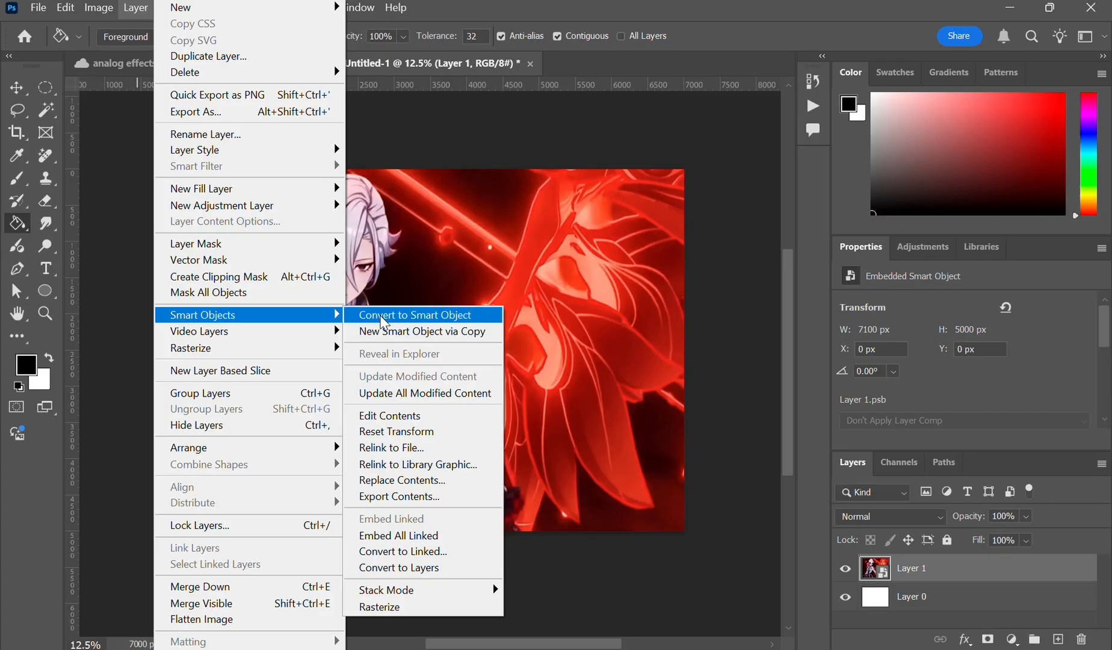
{"action": "left_click", "coordinate": [382, 319]}
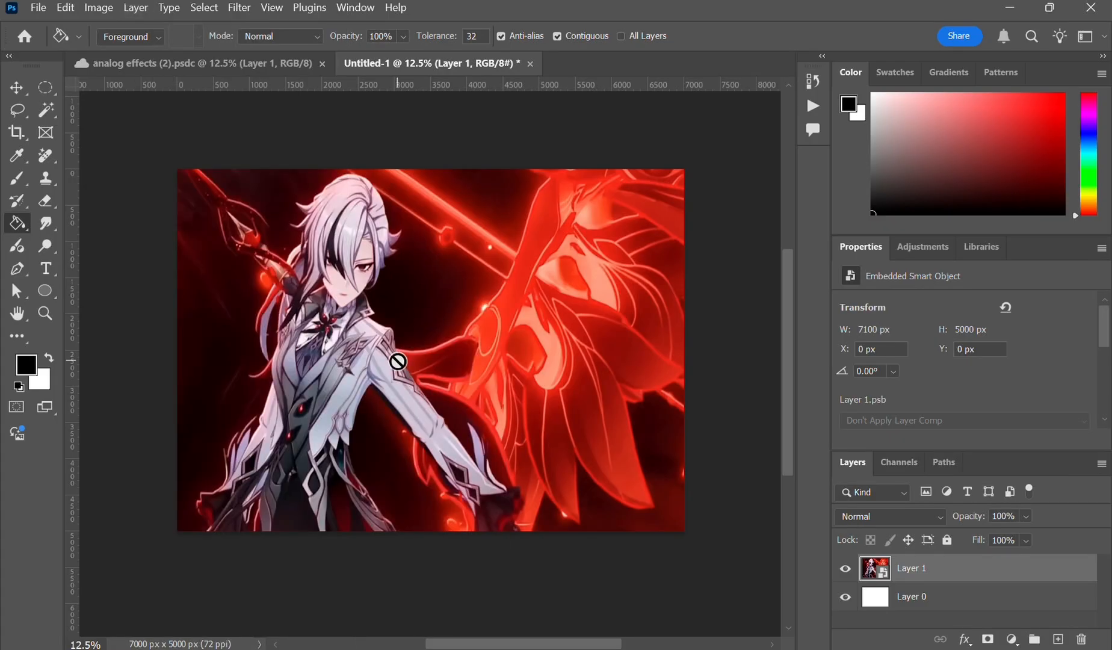
- Apply a Hue/Saturation adjustment to Layer 1 with saturation set to -100
{"action": "left_click", "coordinate": [98, 8]}
{"action": "mouse_move", "coordinate": [124, 50]}
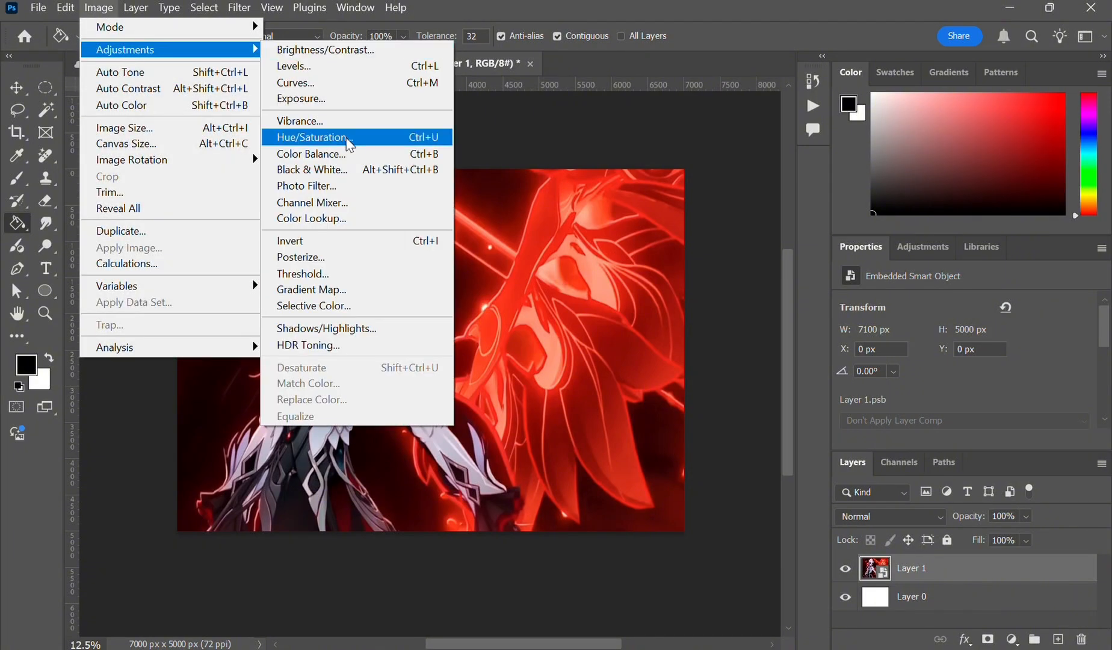
{"action": "left_click", "coordinate": [349, 143]}
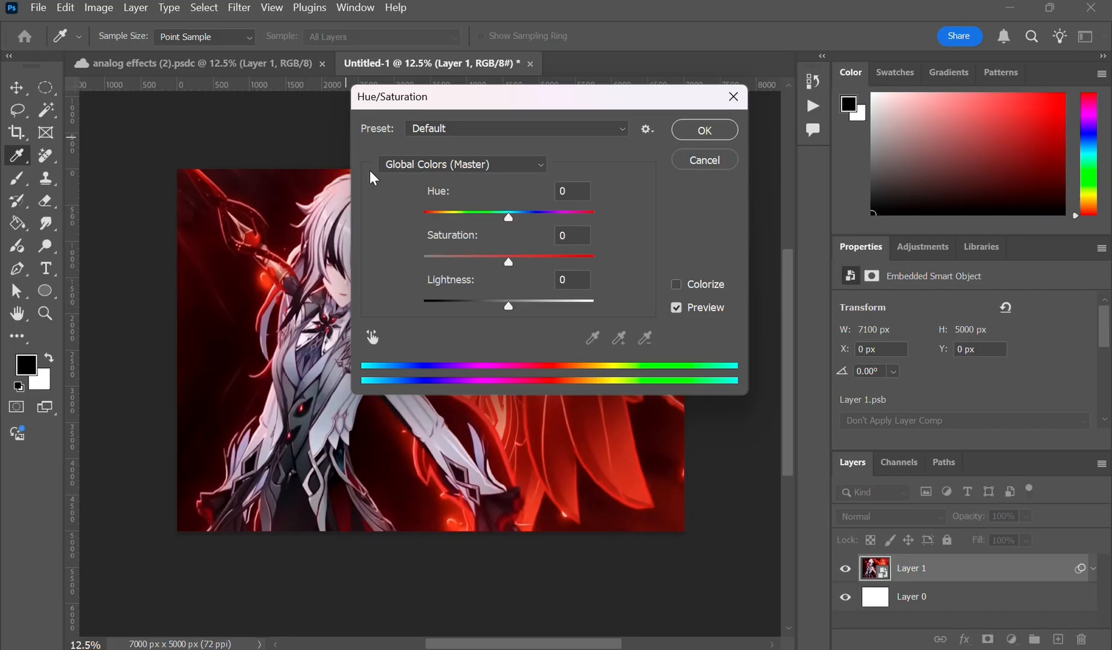
{"action": "left_click", "coordinate": [511, 261]}
{"action": "left_click_drag", "start_coordinate": [512, 262], "coordinate": [423, 265]}
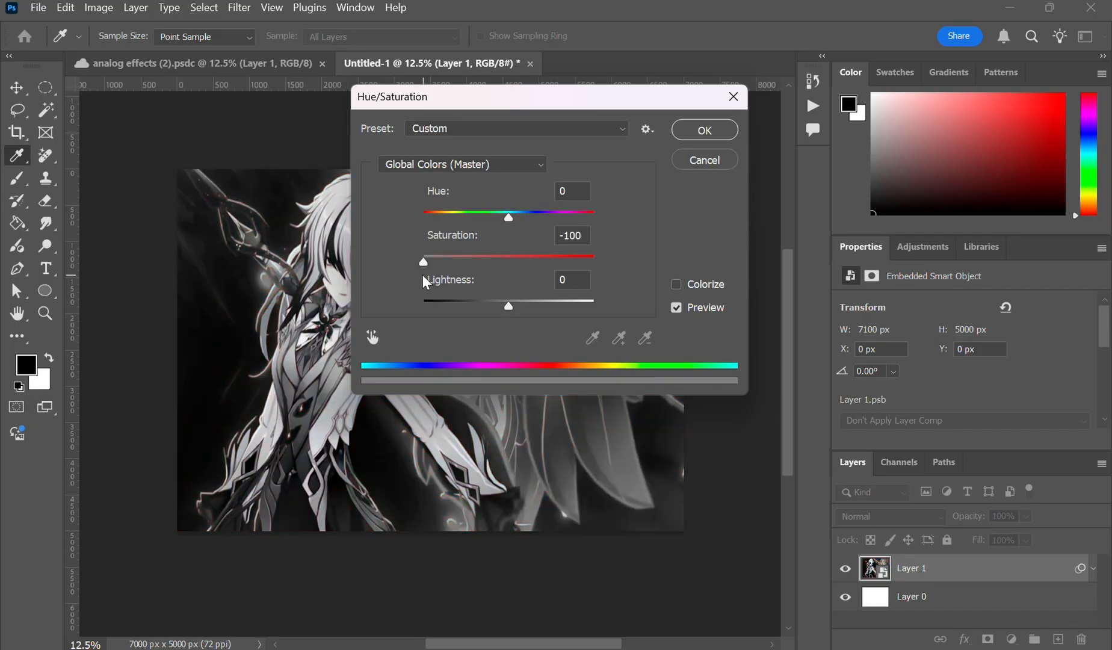
{"action": "left_click", "coordinate": [702, 132]}
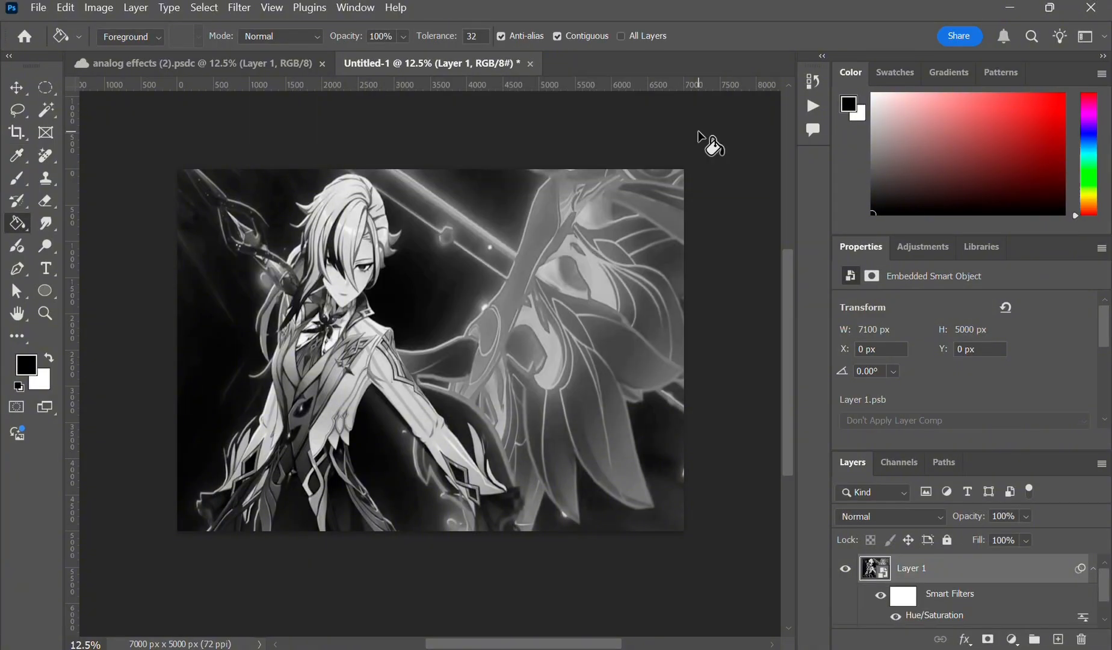
- Add a Levels smart filter to Layer 1, keeping its default values
{"action": "right_click", "coordinate": [939, 594]}
{"action": "left_click", "coordinate": [989, 564]}
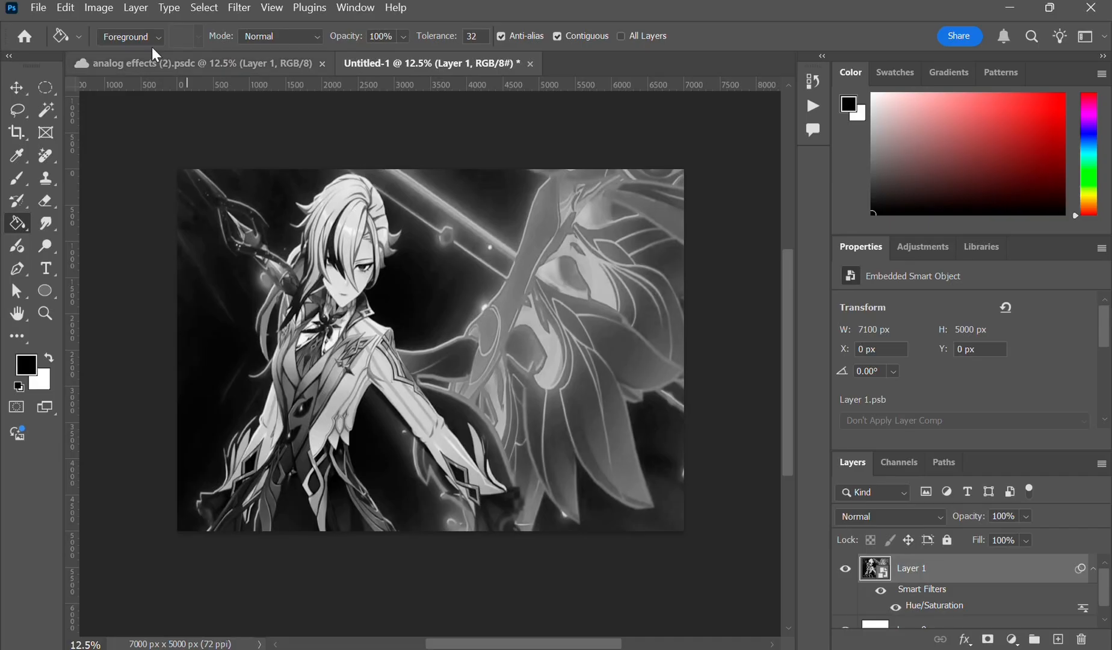
{"action": "left_click", "coordinate": [106, 12]}
{"action": "mouse_move", "coordinate": [137, 53]}
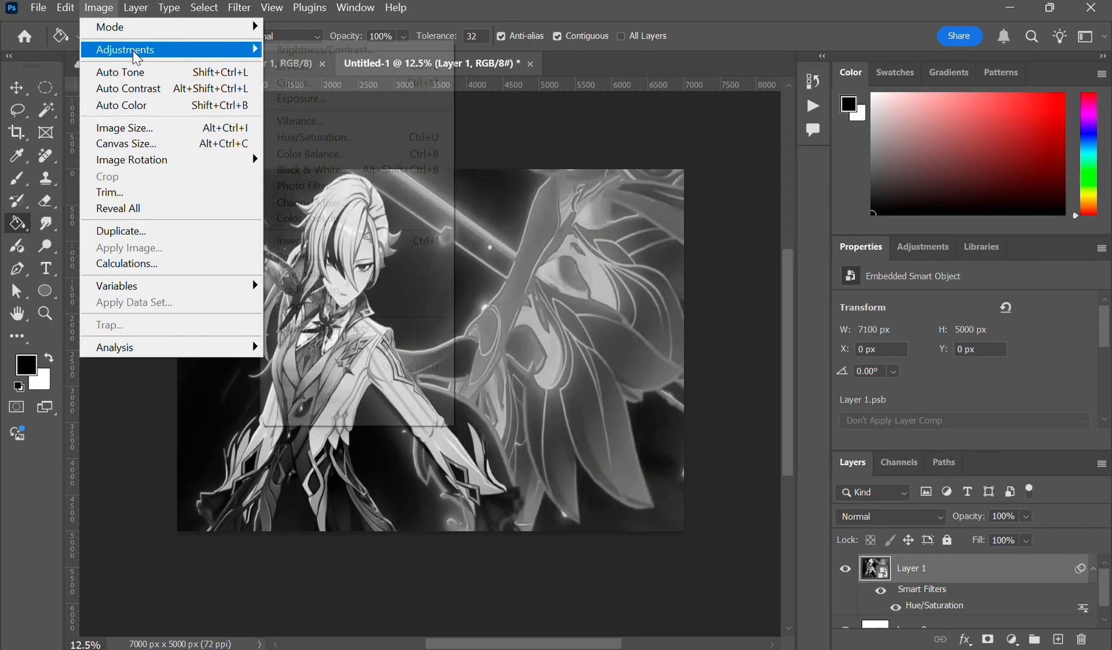
{"action": "left_click", "coordinate": [317, 65]}
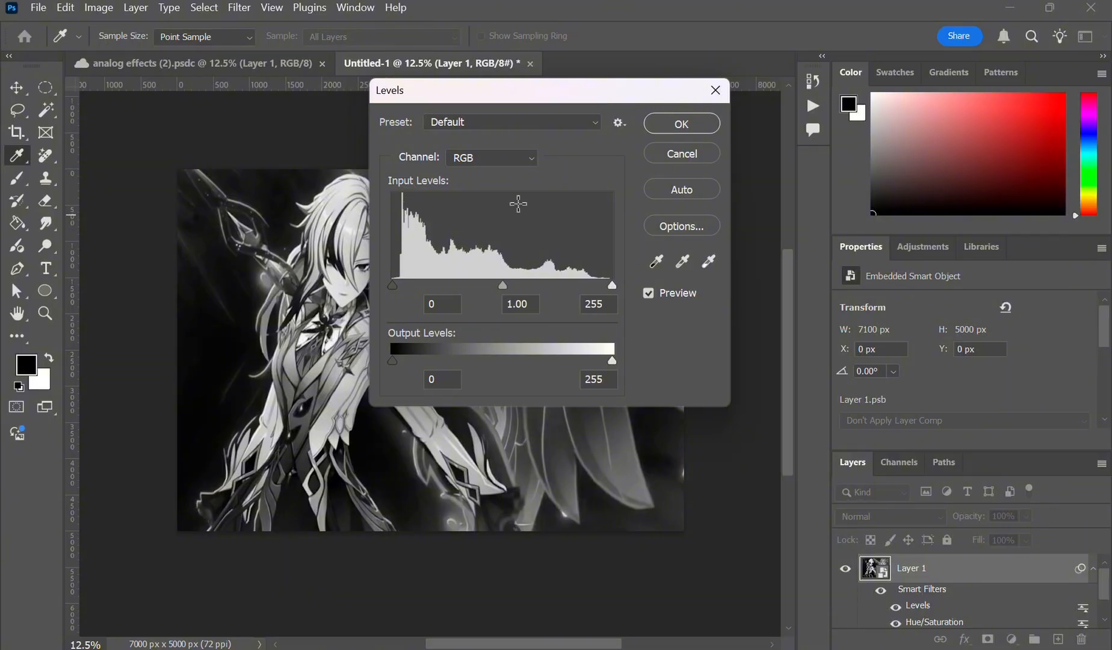
{"action": "left_click", "coordinate": [687, 121]}
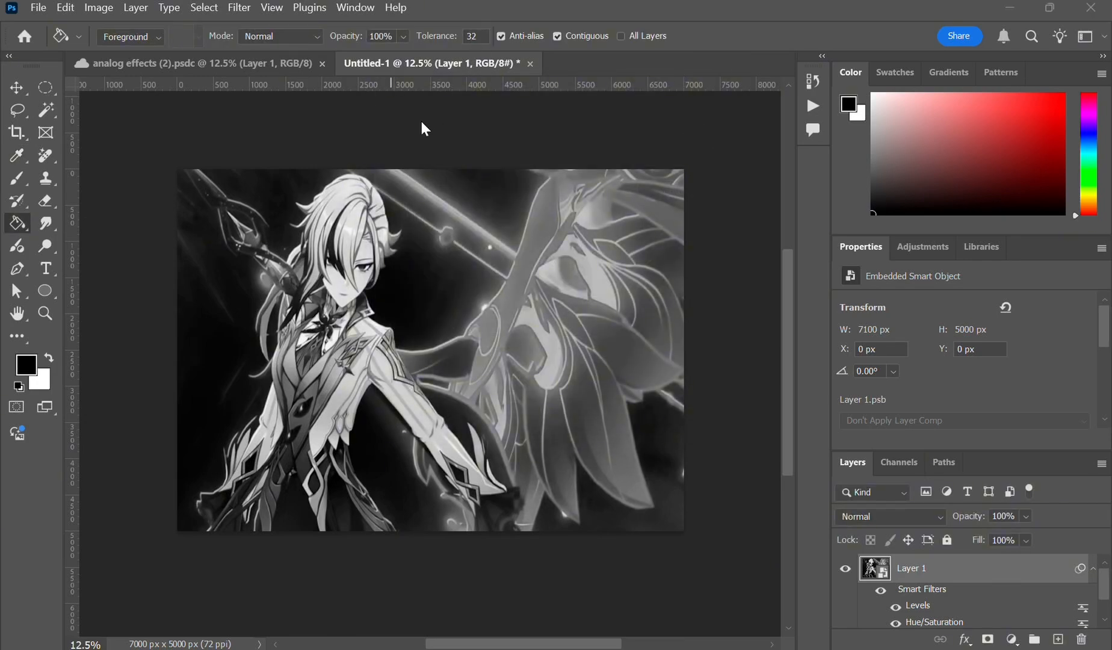
- Apply a Pixelate Mosaic filter with a cell size of 100 square
{"action": "left_click", "coordinate": [239, 7]}
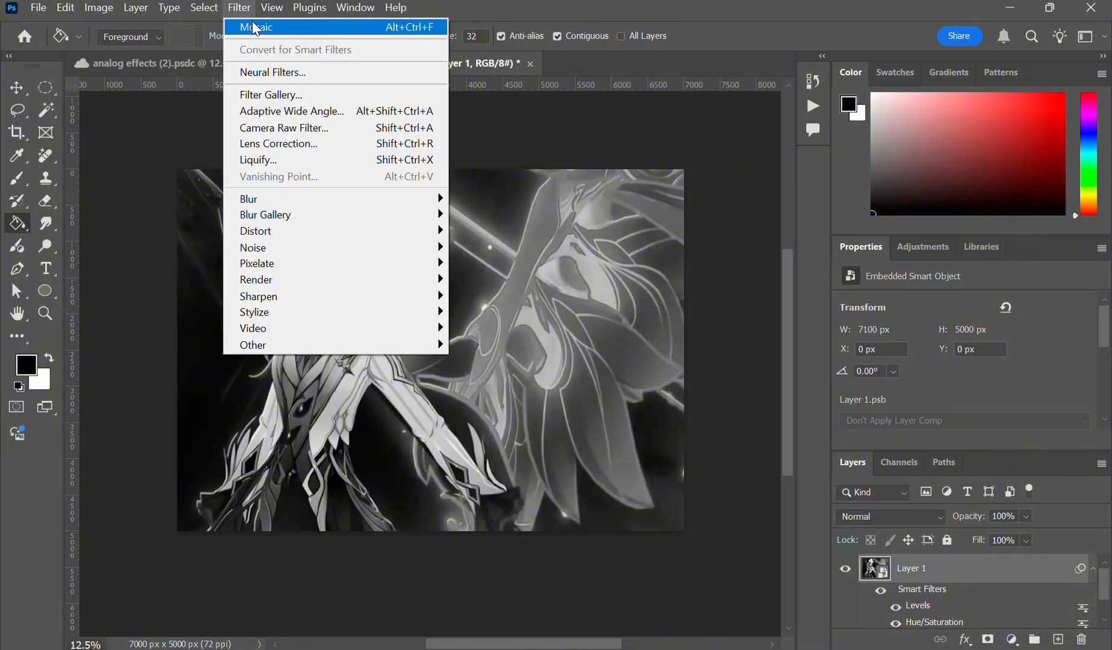
{"action": "mouse_move", "coordinate": [310, 264]}
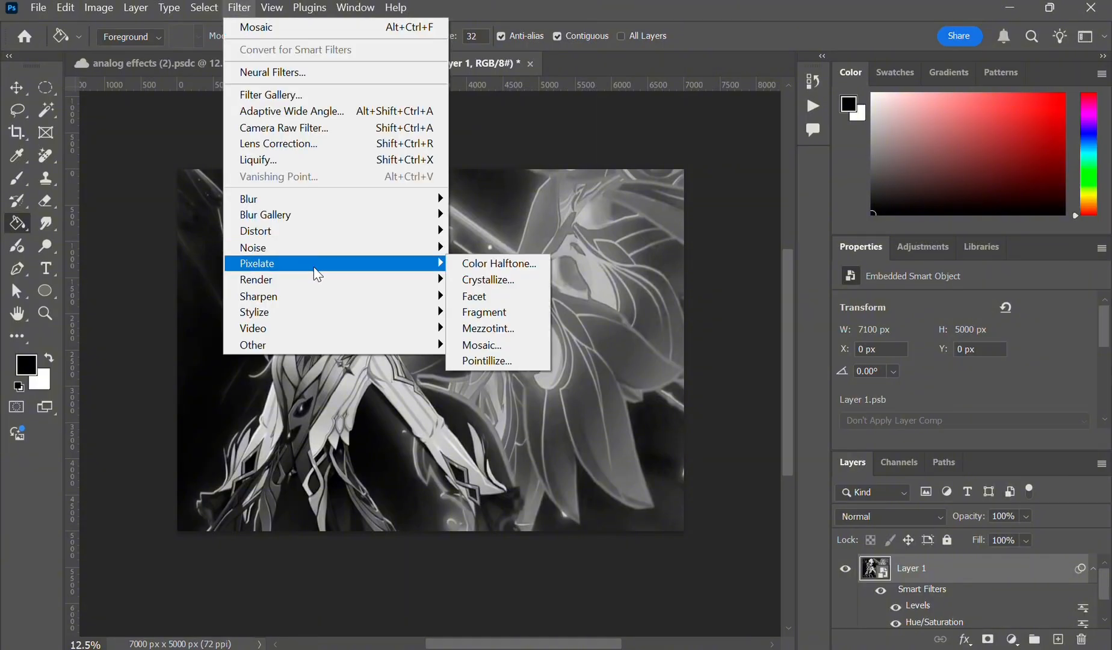
{"action": "left_click", "coordinate": [501, 347]}
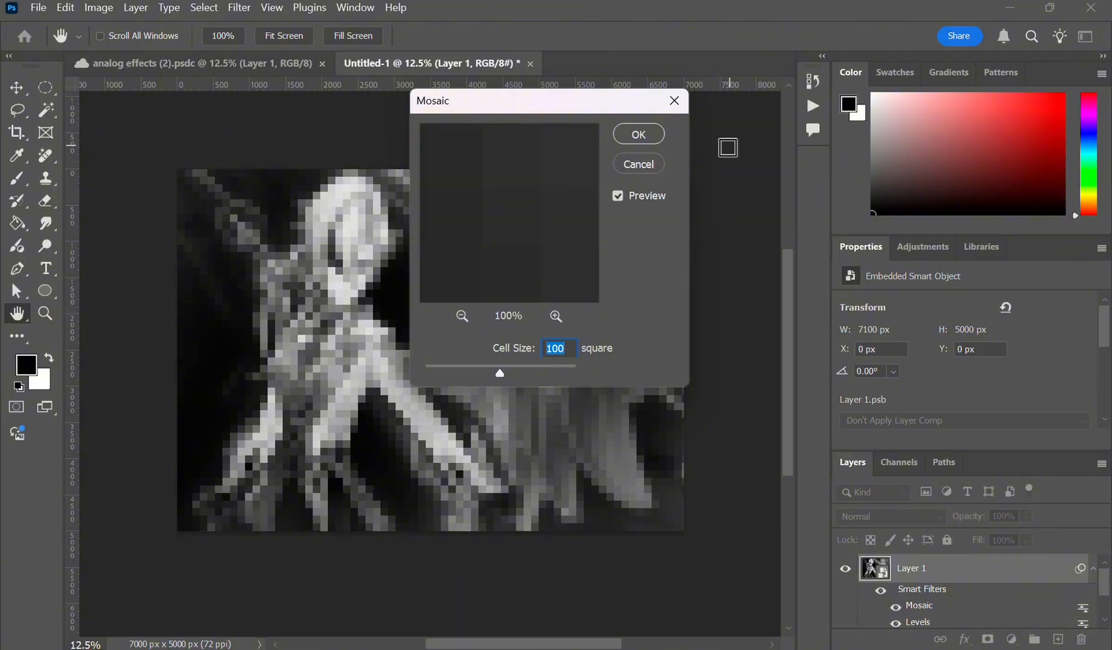
{"action": "left_click", "coordinate": [649, 135]}
- Add a Pattern Overlay effect in Hard Mix mode at 100% opacity using a Texturelabs Monitor Patterns tile
{"action": "key", "text": "g"}
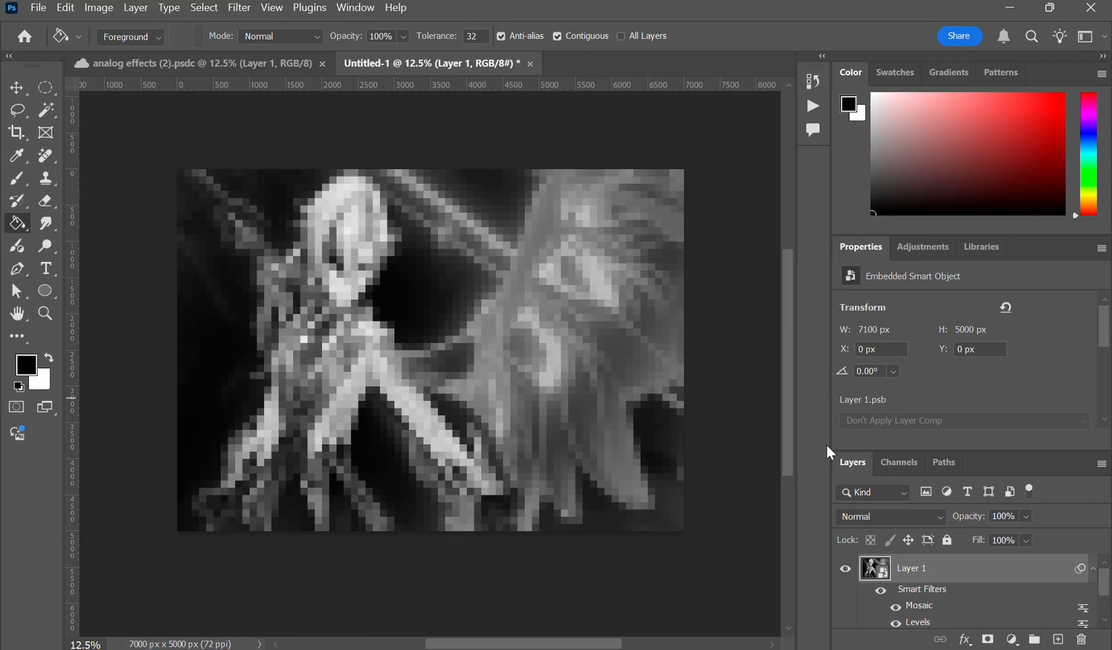
{"action": "left_click", "coordinate": [963, 639]}
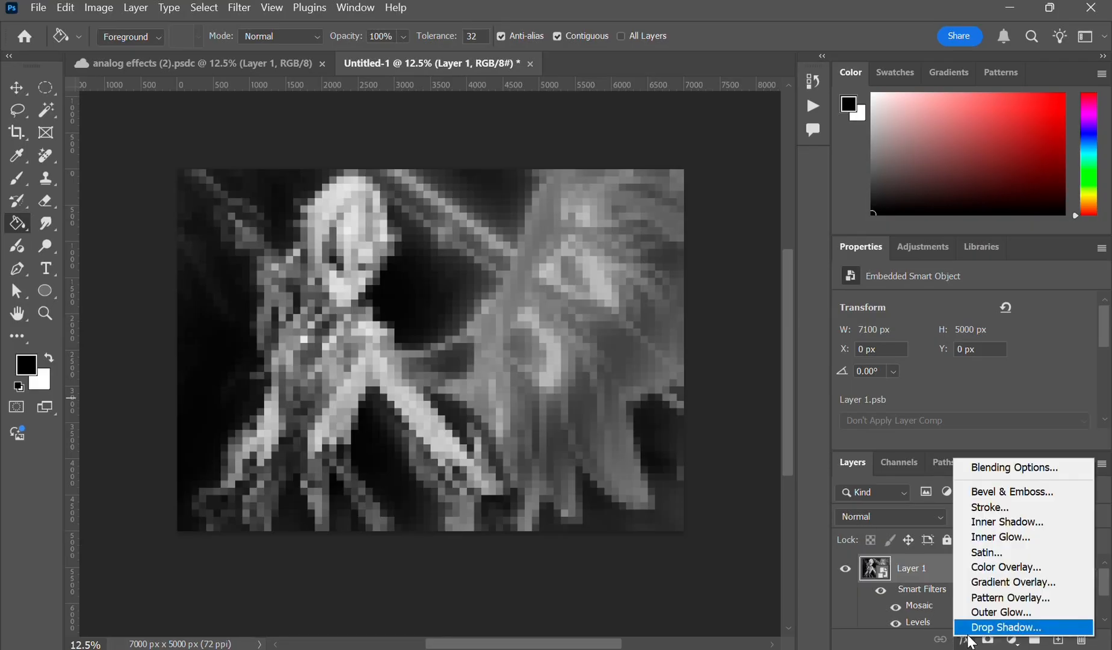
{"action": "left_click", "coordinate": [989, 598]}
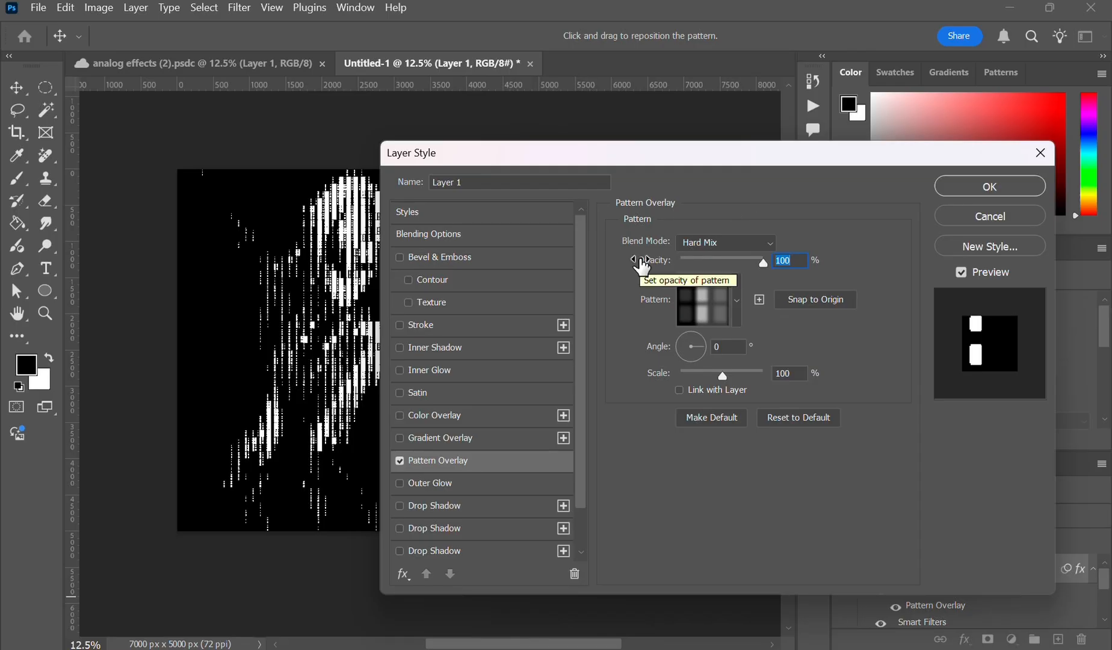
{"action": "mouse_move", "coordinate": [762, 263]}
{"action": "left_mouse_down"}
{"action": "mouse_move", "coordinate": [704, 266]}
{"action": "mouse_move", "coordinate": [772, 273]}
{"action": "left_mouse_up"}
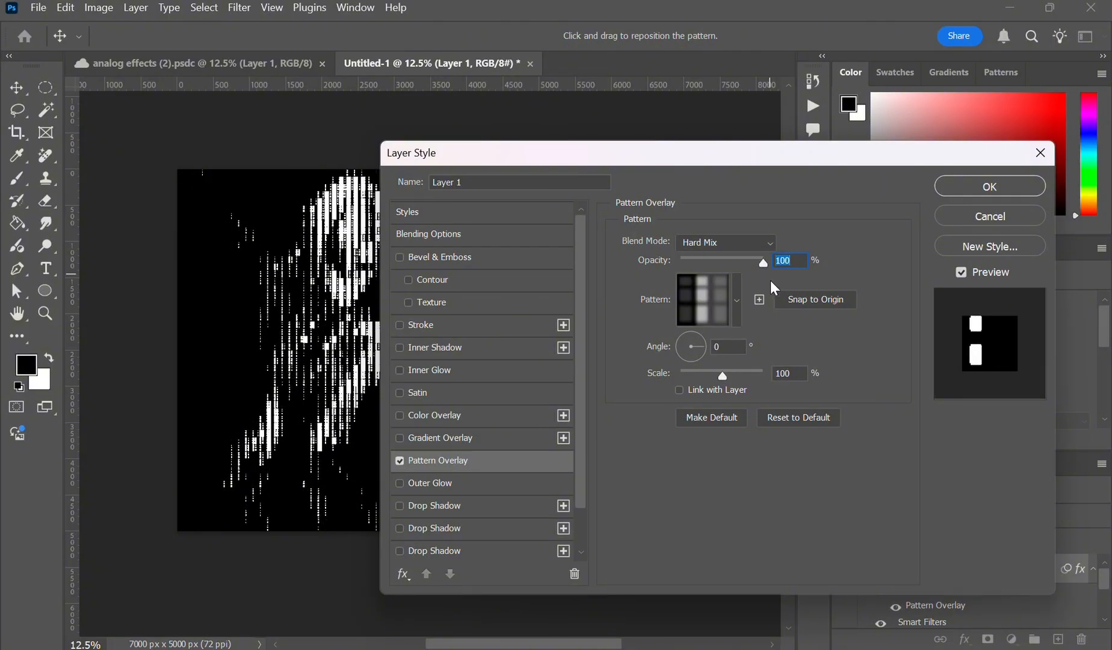
{"action": "left_click", "coordinate": [736, 313]}
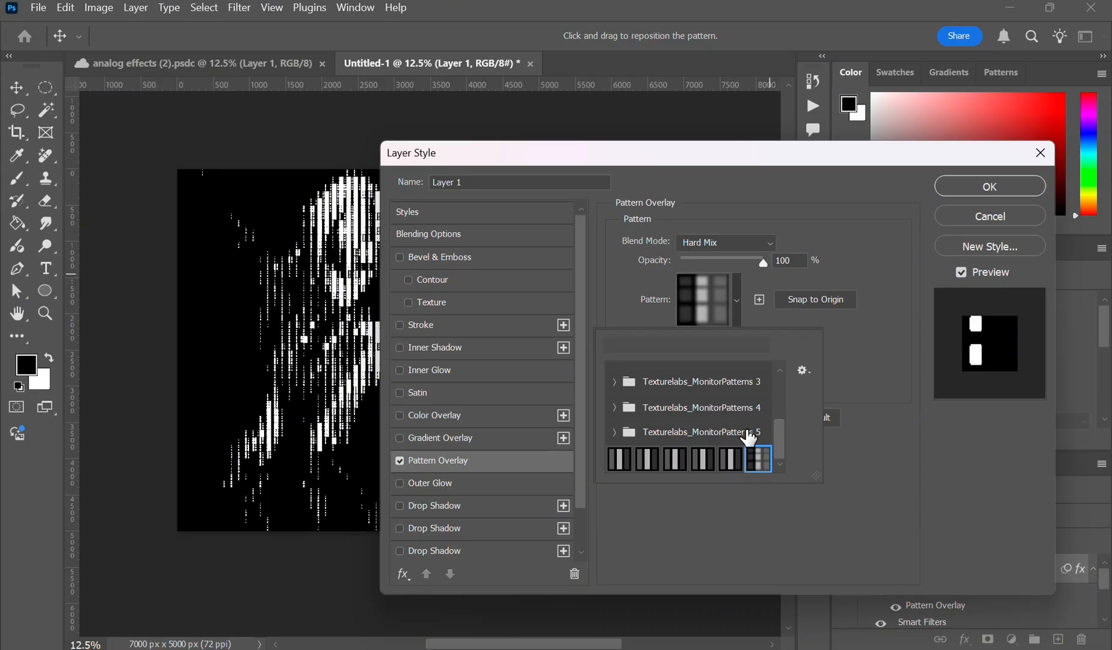
{"action": "mouse_move", "coordinate": [782, 431]}
{"action": "left_mouse_down"}
{"action": "mouse_move", "coordinate": [779, 412]}
{"action": "mouse_move", "coordinate": [780, 425]}
{"action": "left_mouse_up"}
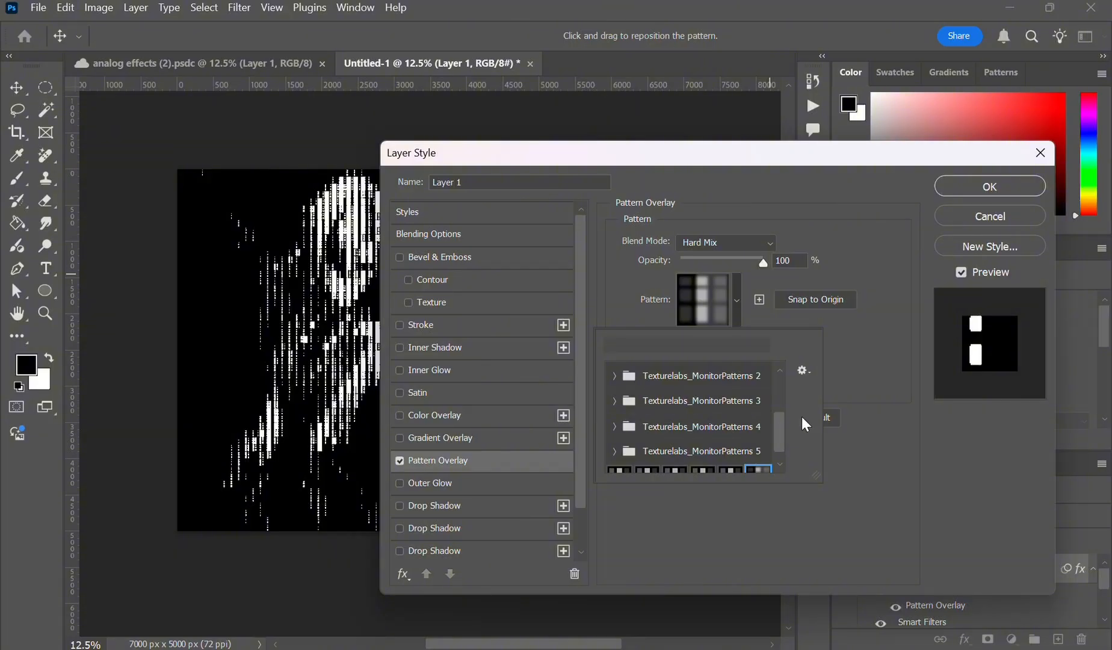
{"action": "left_click", "coordinate": [863, 358]}
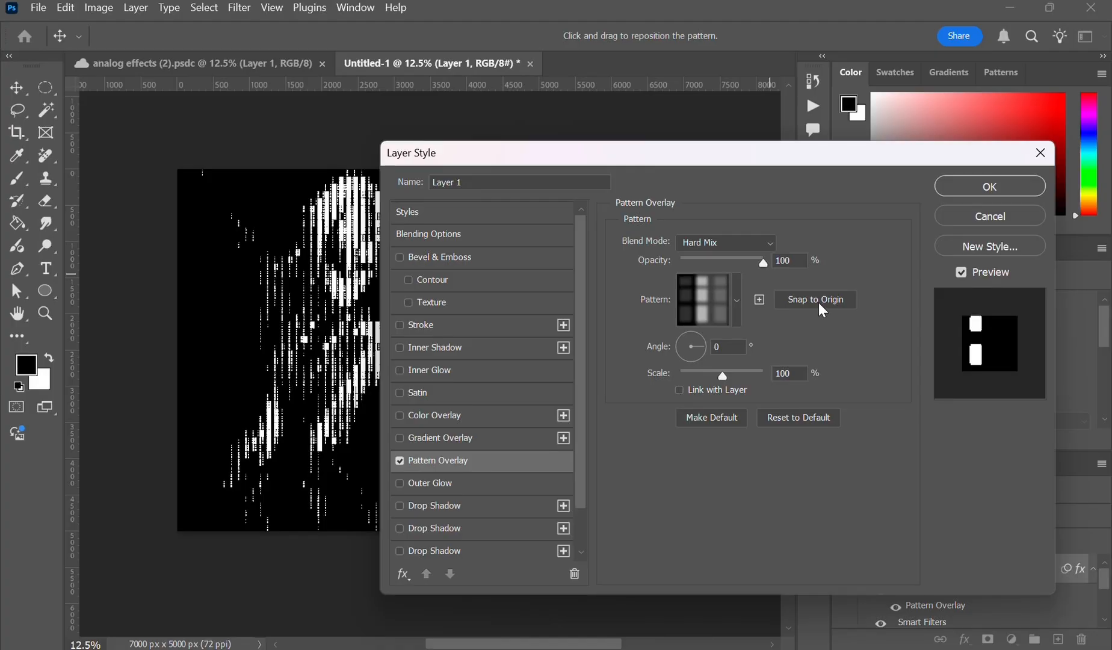
{"action": "left_click", "coordinate": [977, 187]}
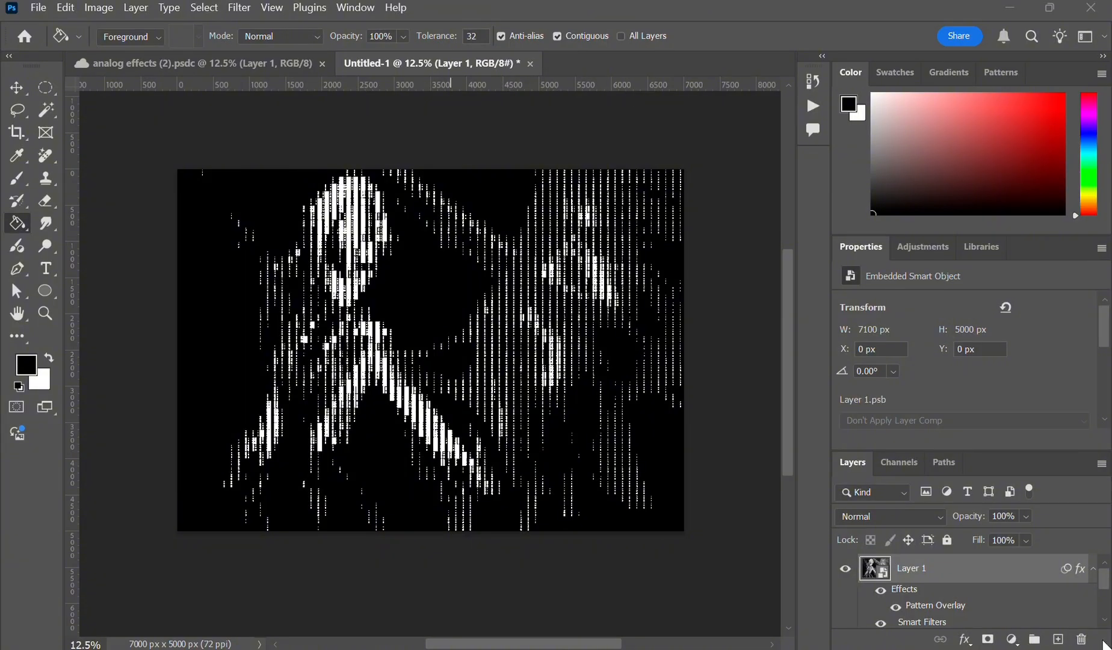
- Reopen the Levels smart filter and set the input gamma to 1.33 and the white input to 230
{"action": "scroll", "coordinate": [1069, 626], "scroll_direction": "down", "scroll_amount": 3}
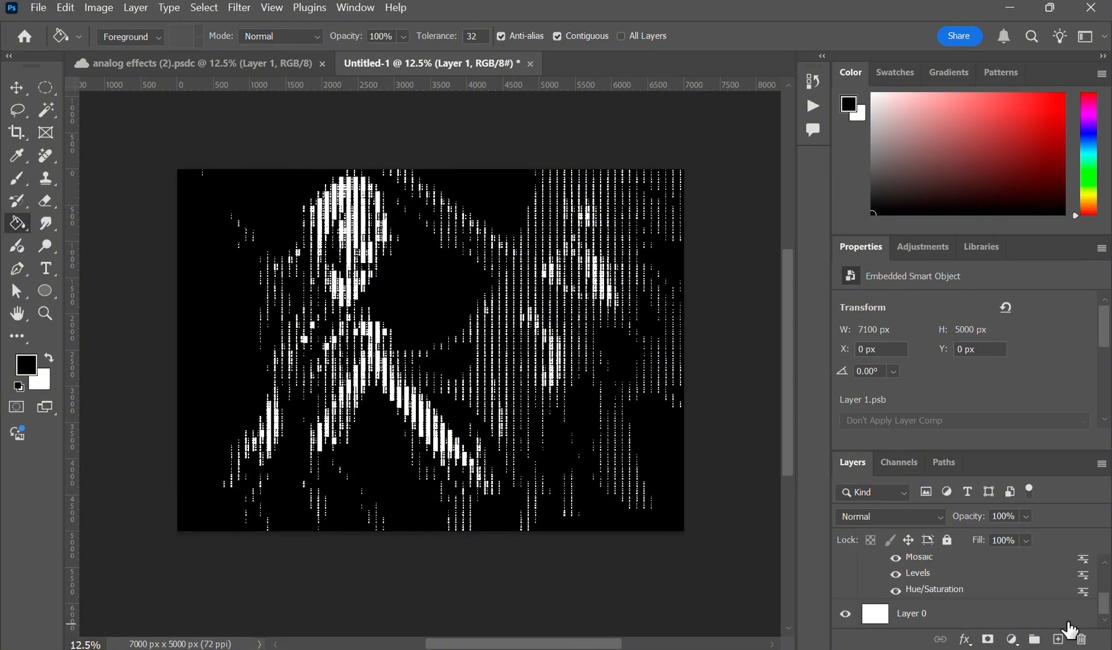
{"action": "double_click", "coordinate": [929, 575]}
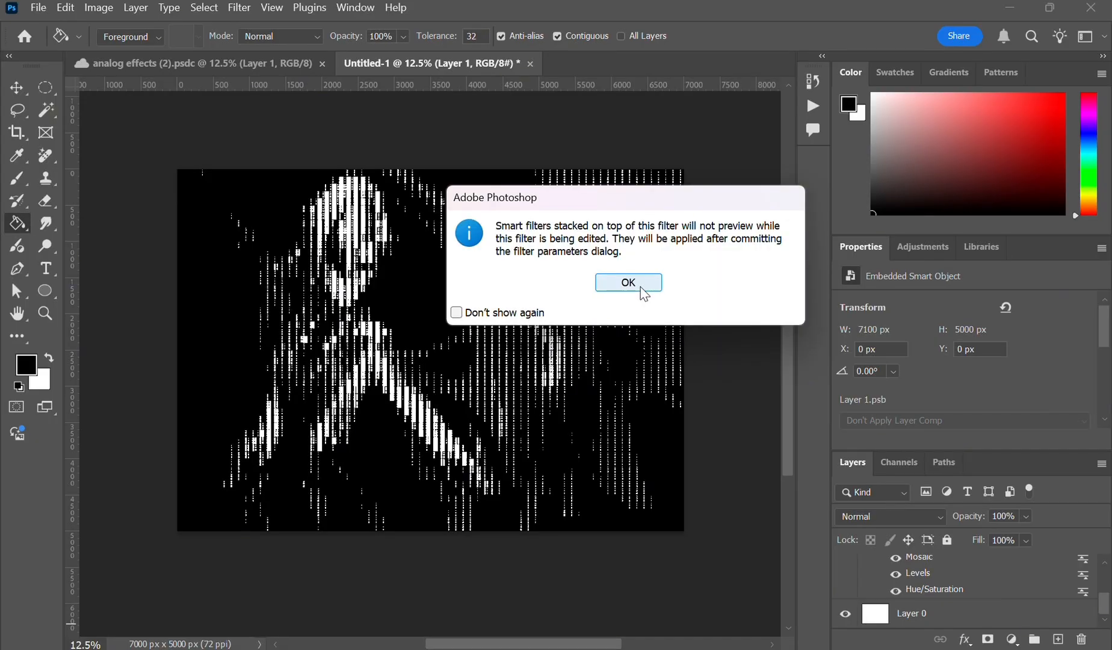
{"action": "left_click", "coordinate": [641, 288]}
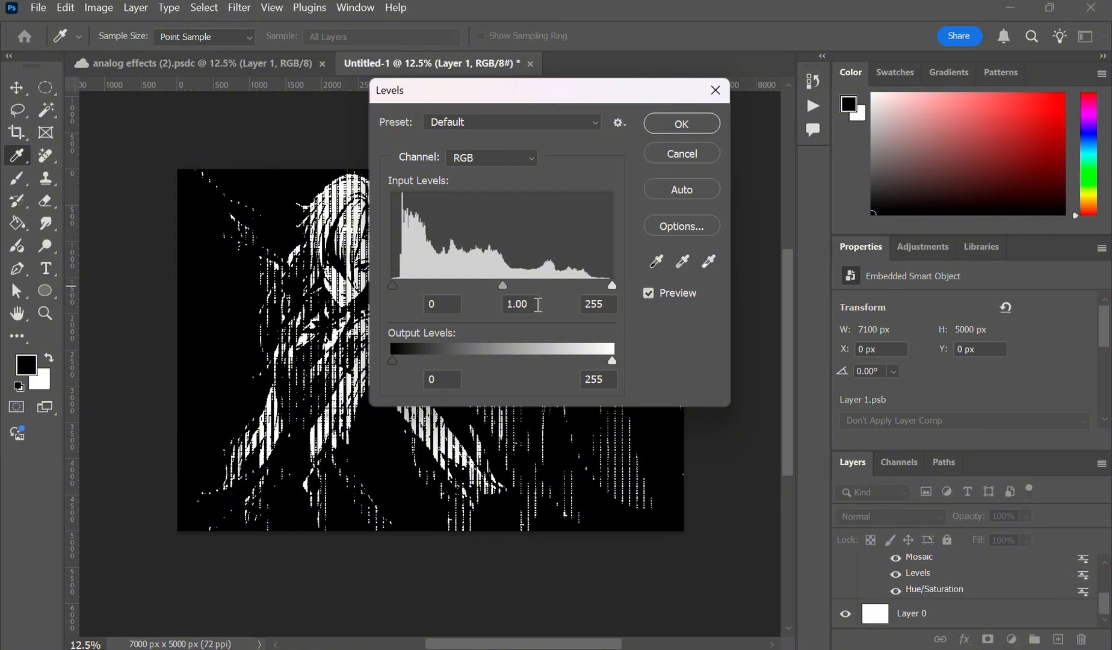
{"action": "key", "text": "BackSpace"}
{"action": "key", "text": "BackSpace"}
{"action": "type", "text": "33"}
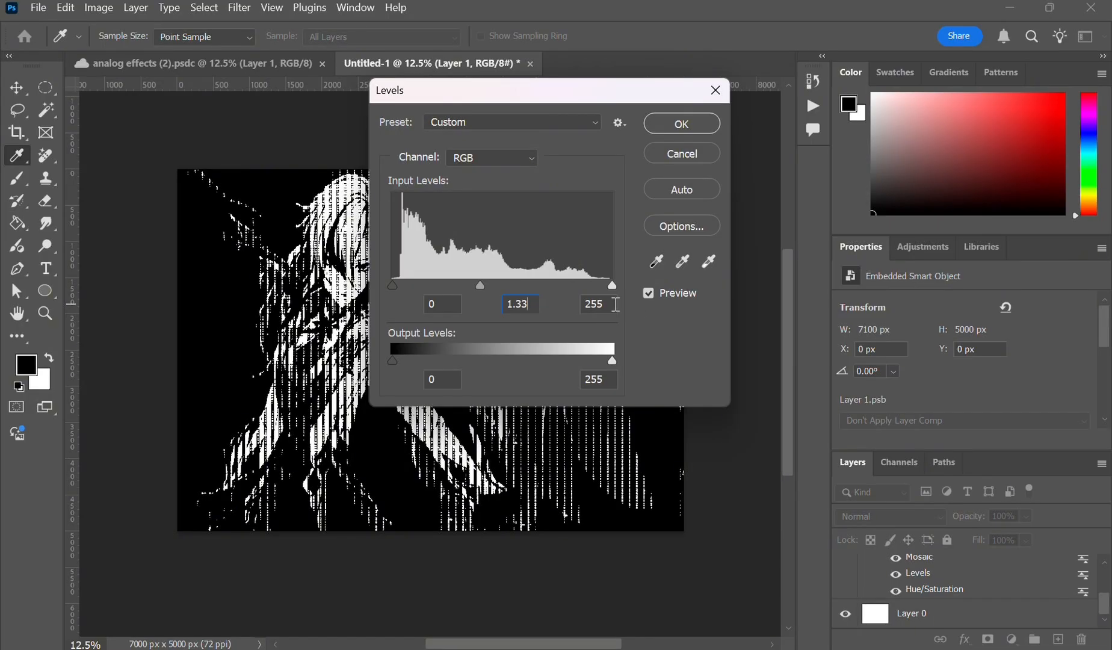
{"action": "key", "text": "BackSpace"}
{"action": "key", "text": "BackSpace"}
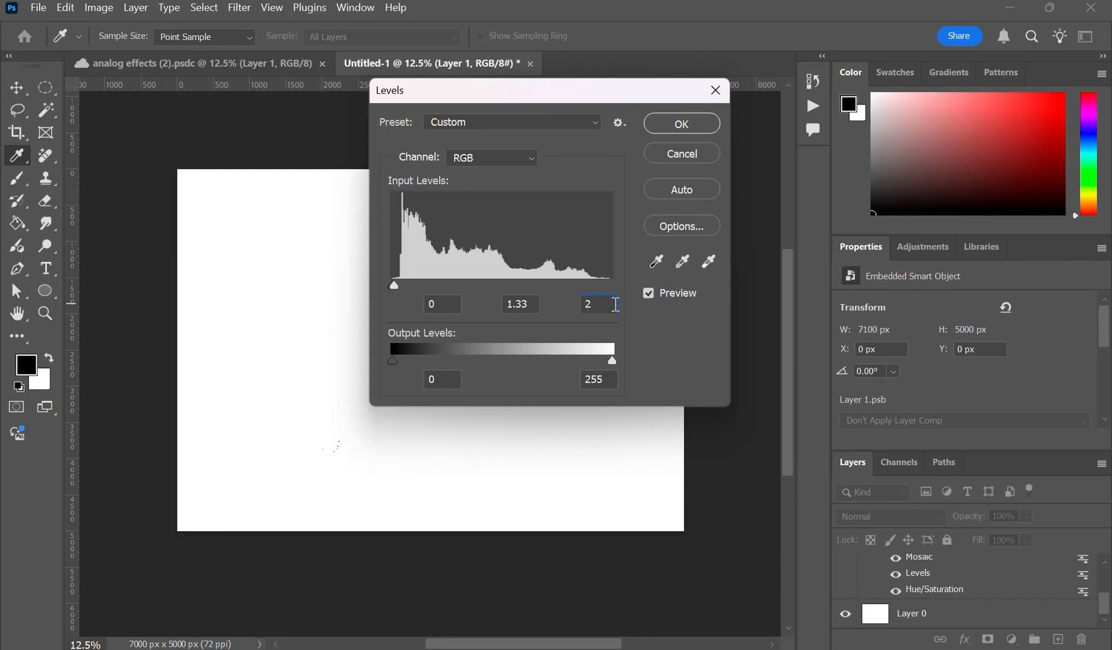
{"action": "type", "text": "30"}
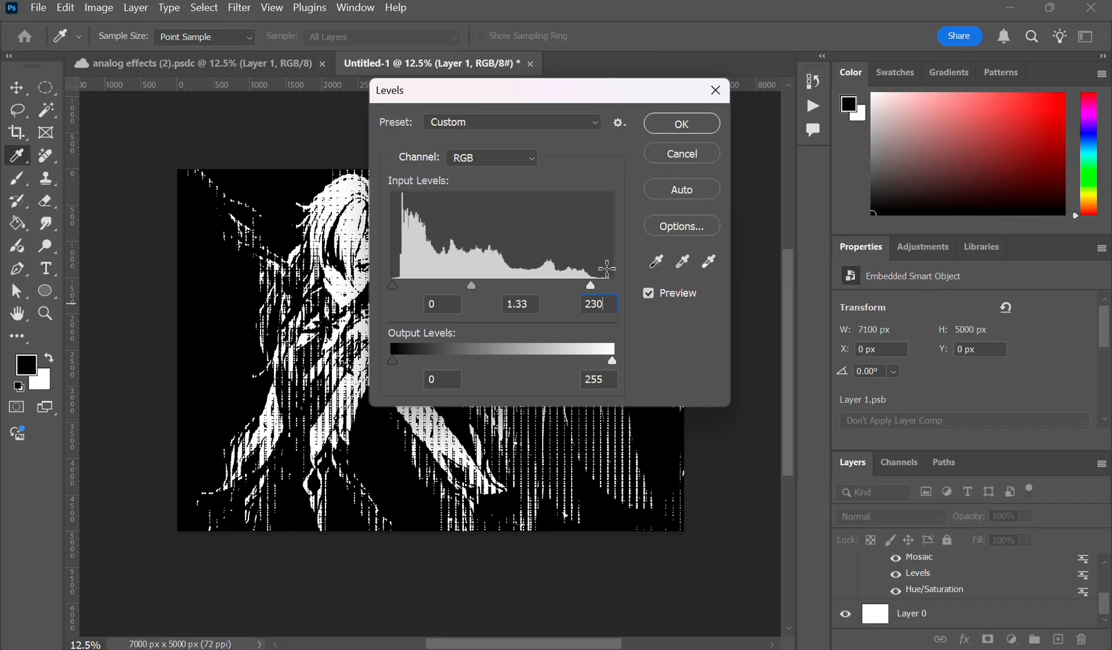
{"action": "left_click", "coordinate": [703, 123]}
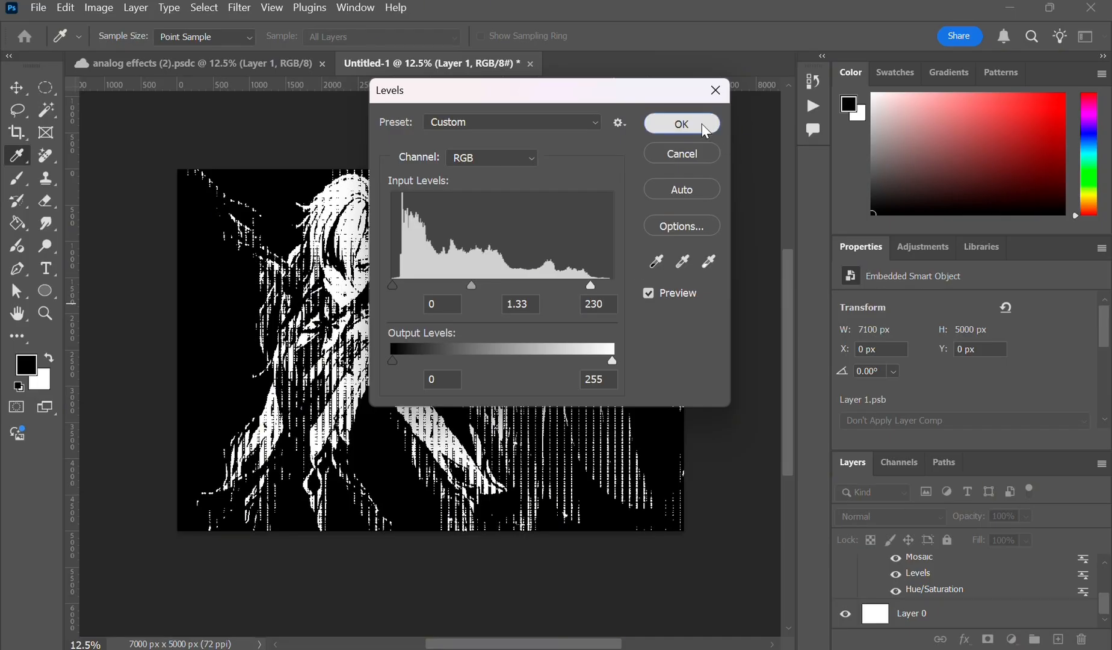
- In Layer 1's blending options, set the Blend If current-layer black point to 42 and enable Blend Interior Effects as Group
{"action": "key", "text": "g"}
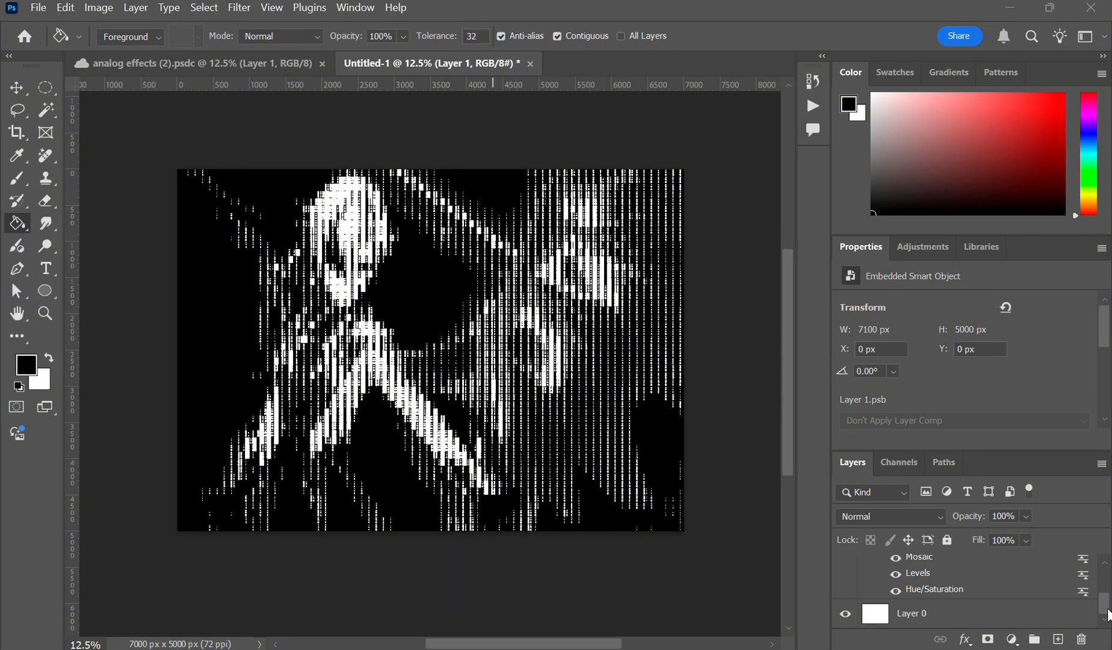
{"action": "left_click_drag", "start_coordinate": [1107, 598], "coordinate": [1107, 578]}
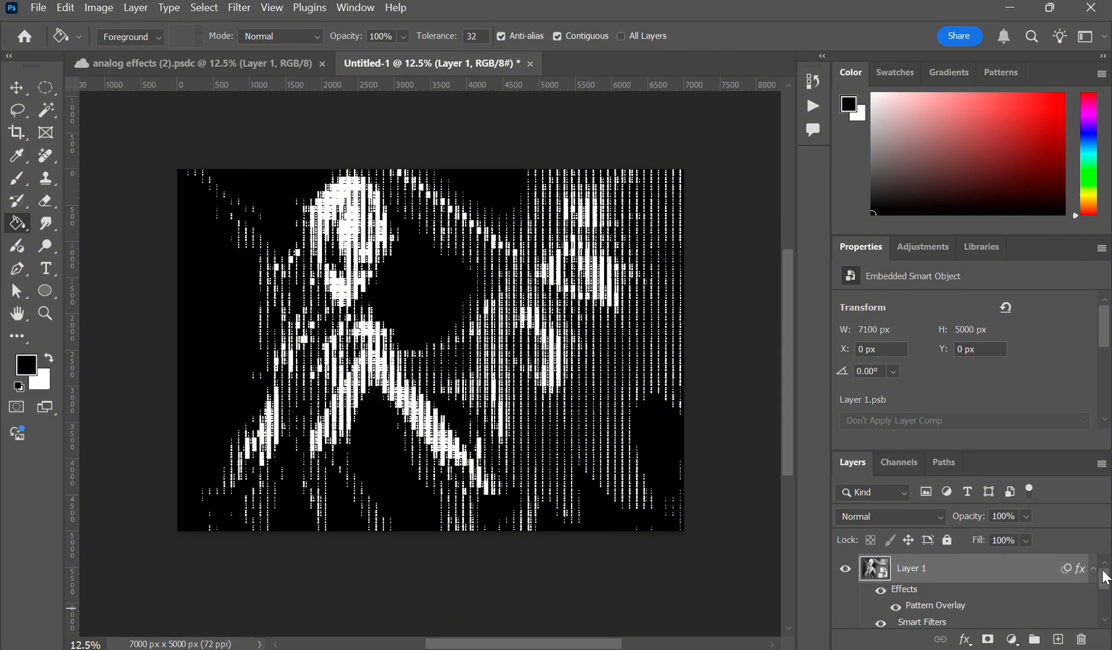
{"action": "double_click", "coordinate": [974, 576]}
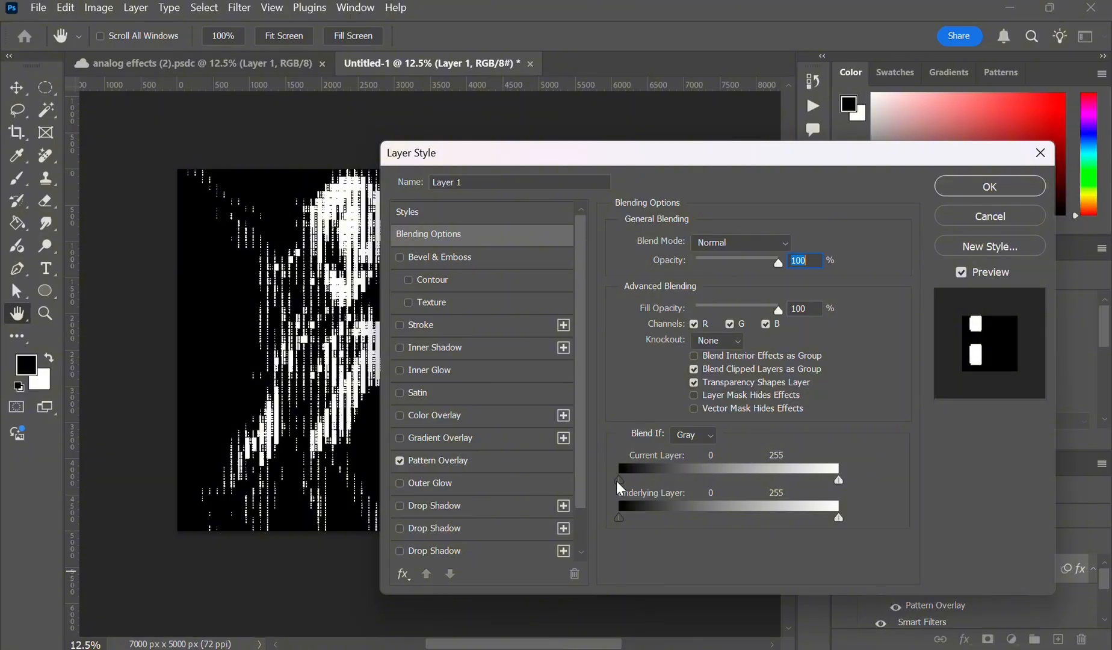
{"action": "left_click_drag", "start_coordinate": [617, 481], "coordinate": [655, 490]}
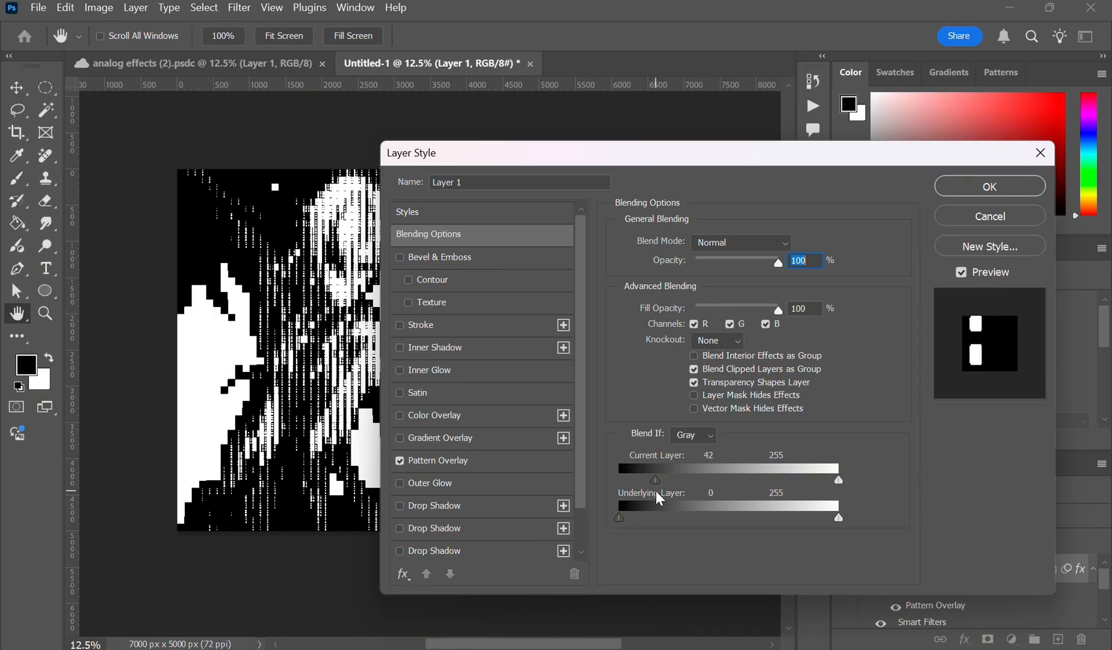
{"action": "left_click", "coordinate": [694, 358]}
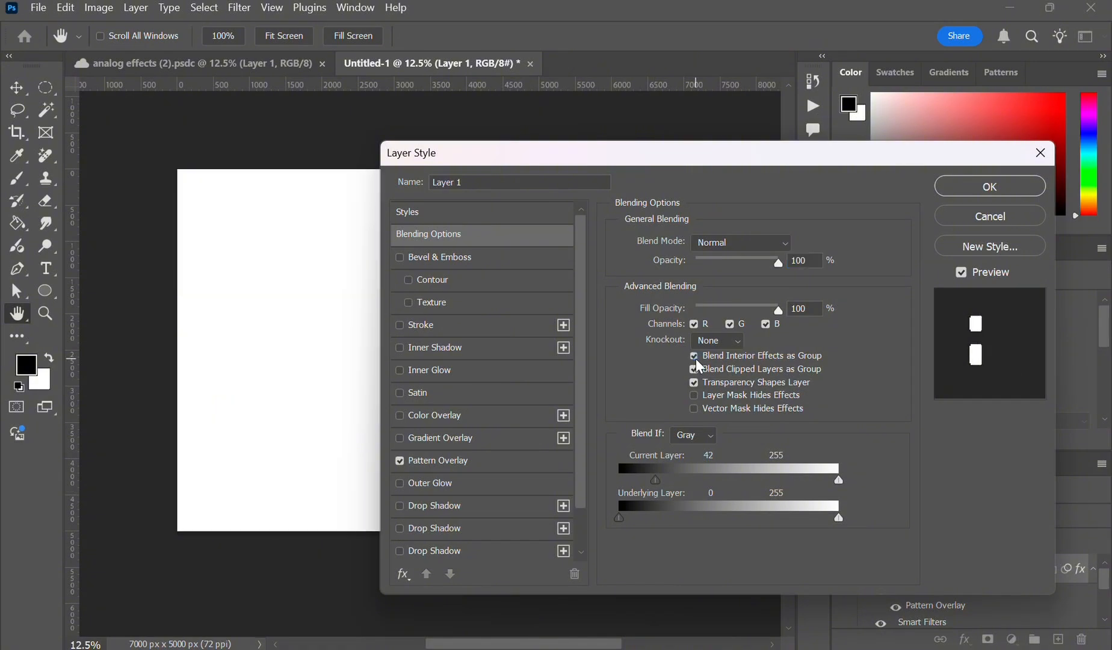
{"action": "left_click", "coordinate": [1011, 186]}
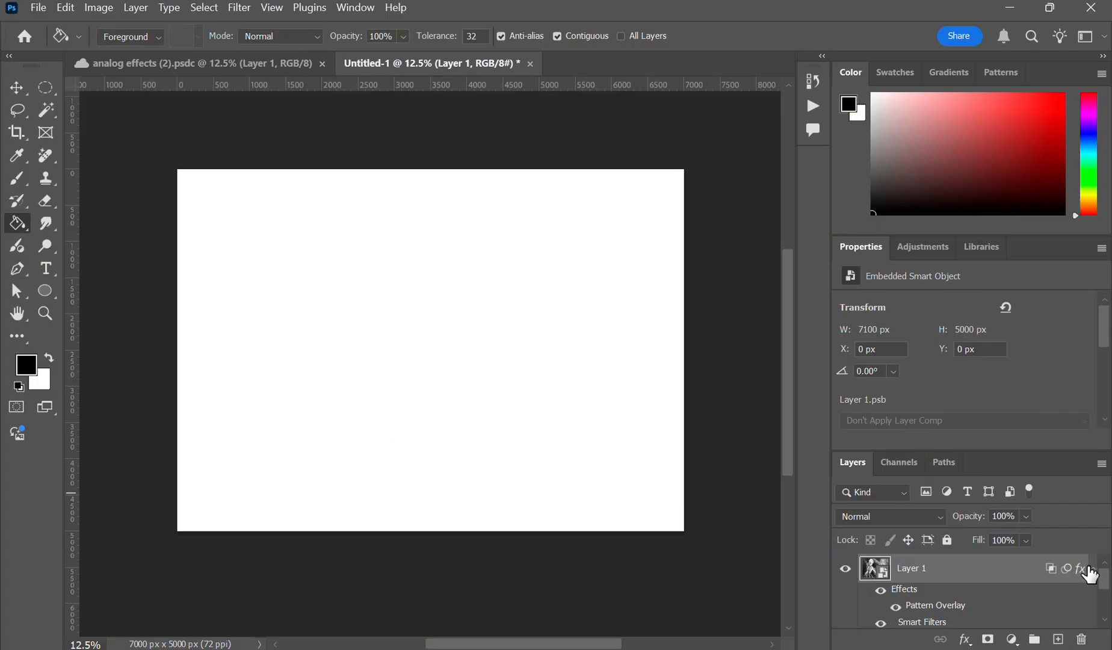
- Fill Layer 0 with black using the Paint Bucket tool
{"action": "left_click_drag", "start_coordinate": [1105, 582], "coordinate": [1085, 618]}
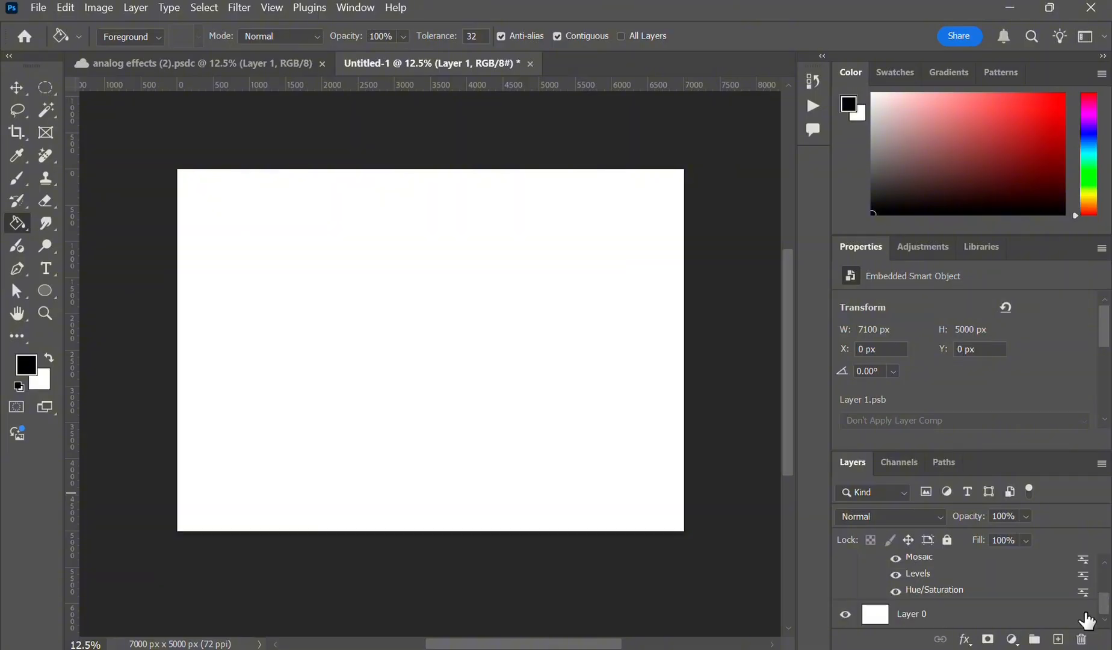
{"action": "left_click", "coordinate": [963, 615]}
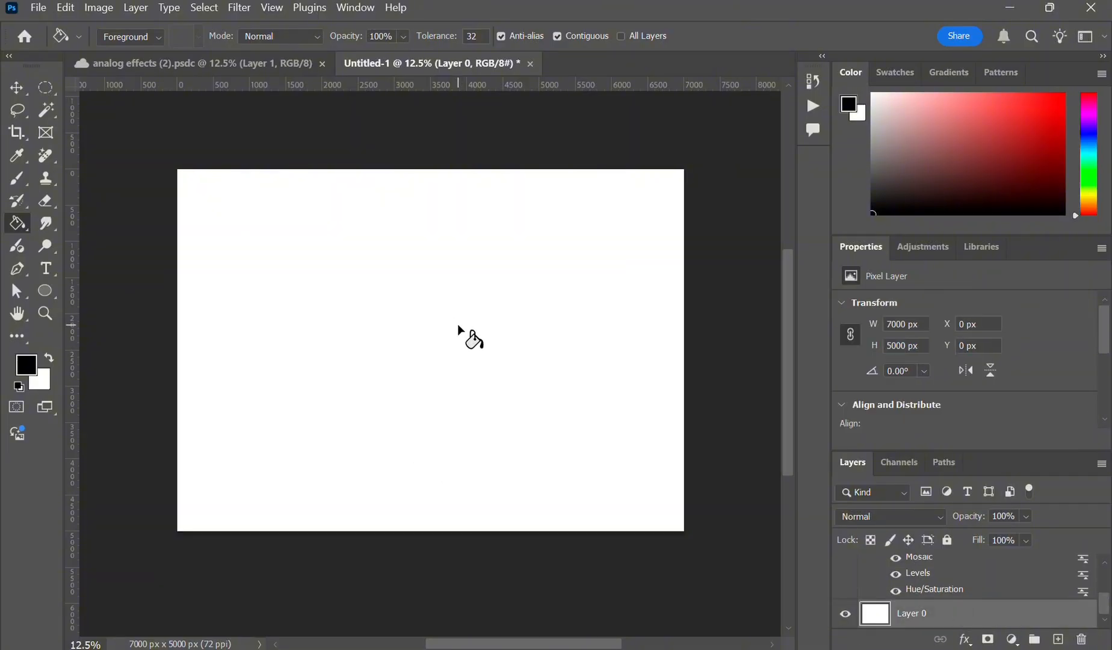
{"action": "left_click", "coordinate": [406, 290]}
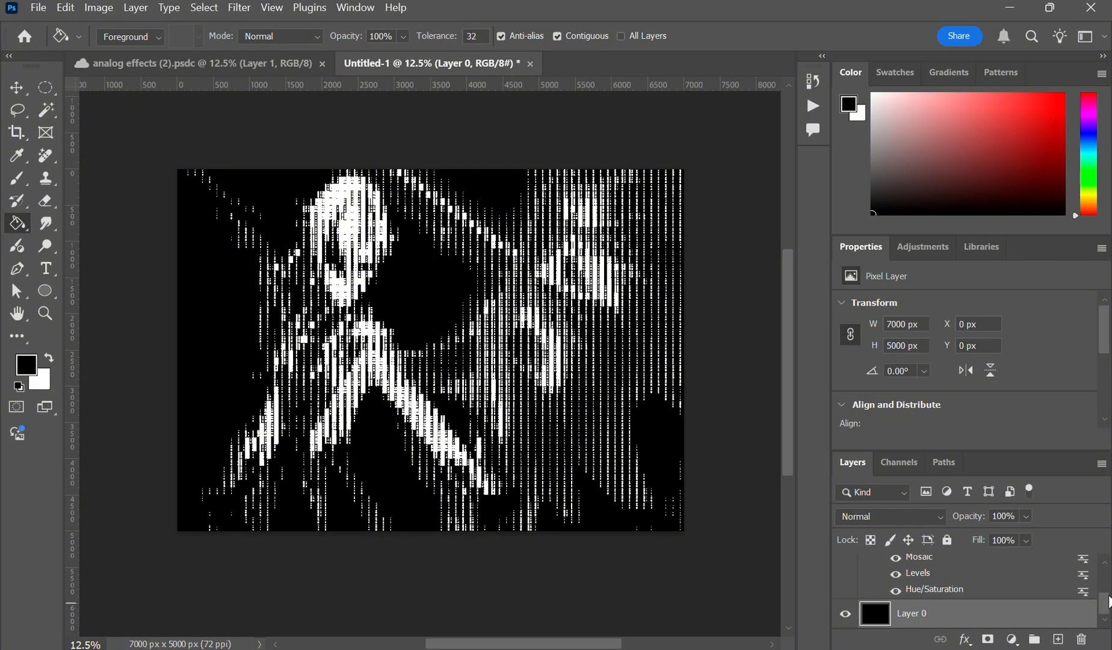
- Put Layer 1 into a new group
{"action": "left_click_drag", "start_coordinate": [1105, 595], "coordinate": [1104, 568]}
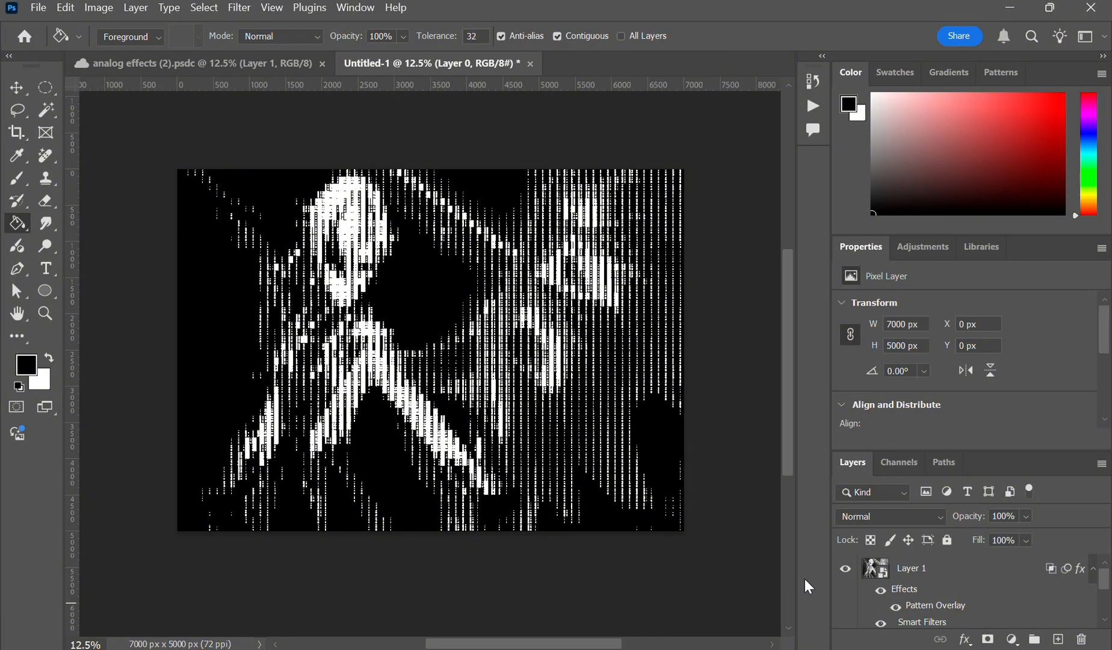
{"action": "left_click_drag", "start_coordinate": [942, 577], "coordinate": [1036, 643]}
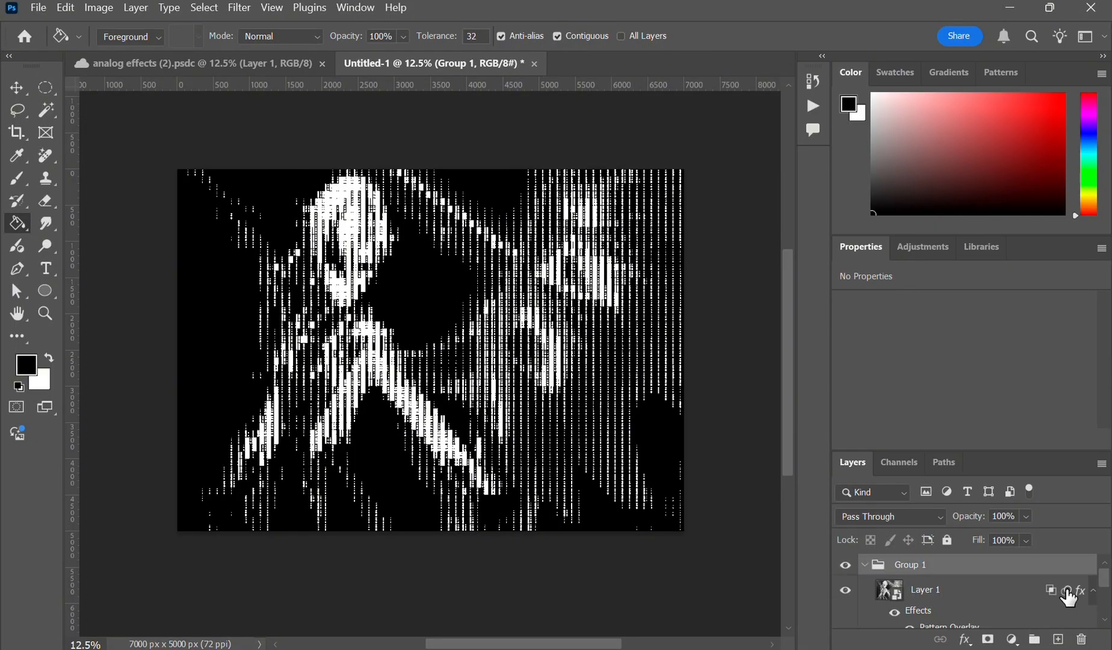
- Add a Drop Shadow effect to Group 1 and delete the extra drop shadow entries from the style list
{"action": "left_click", "coordinate": [966, 640]}
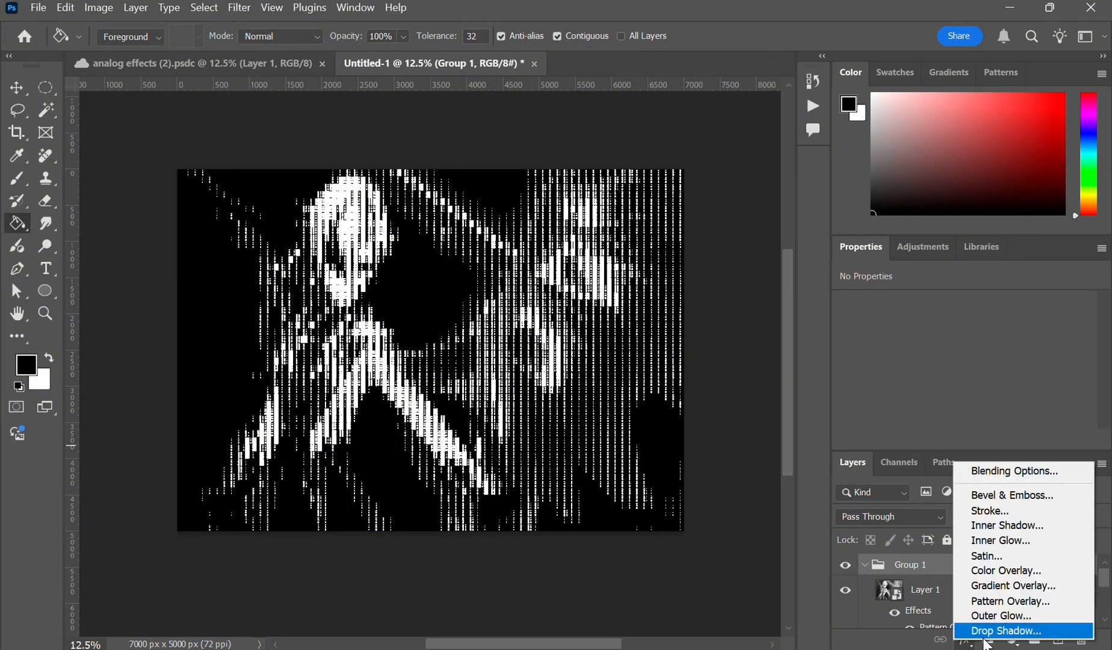
{"action": "left_click", "coordinate": [1012, 630]}
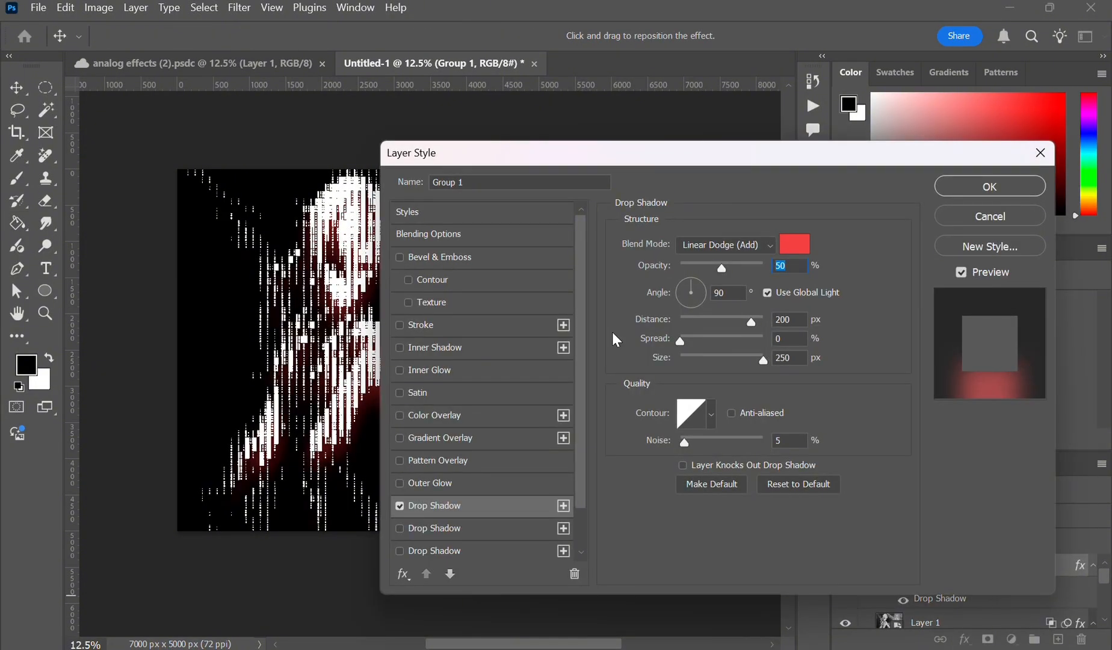
{"action": "left_click", "coordinate": [457, 28]}
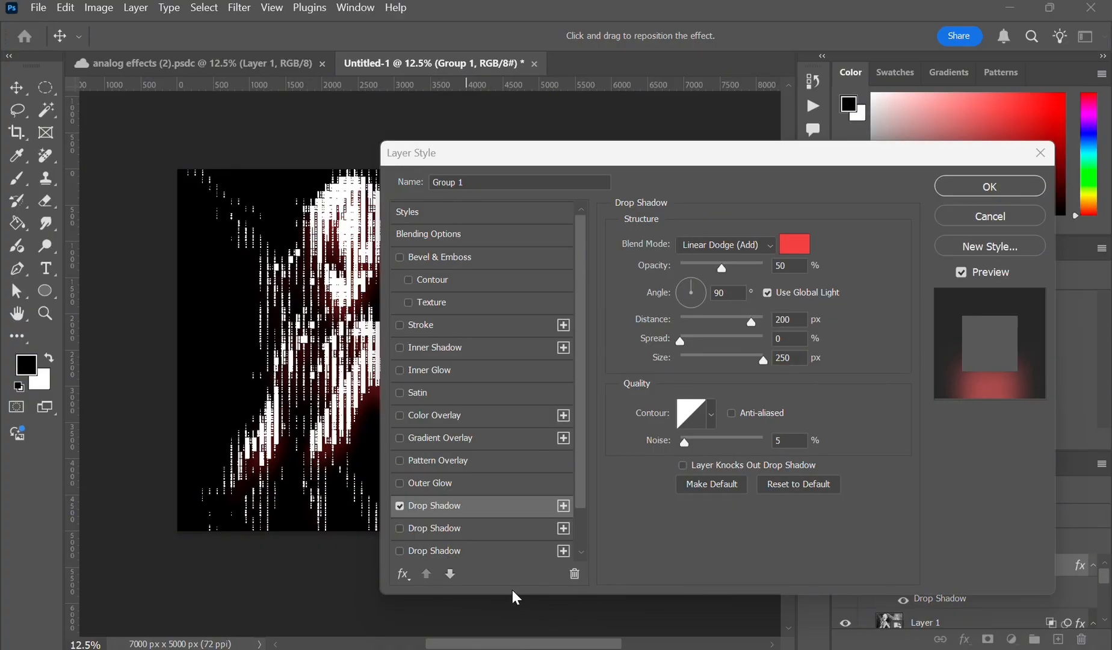
{"action": "left_click", "coordinate": [576, 576]}
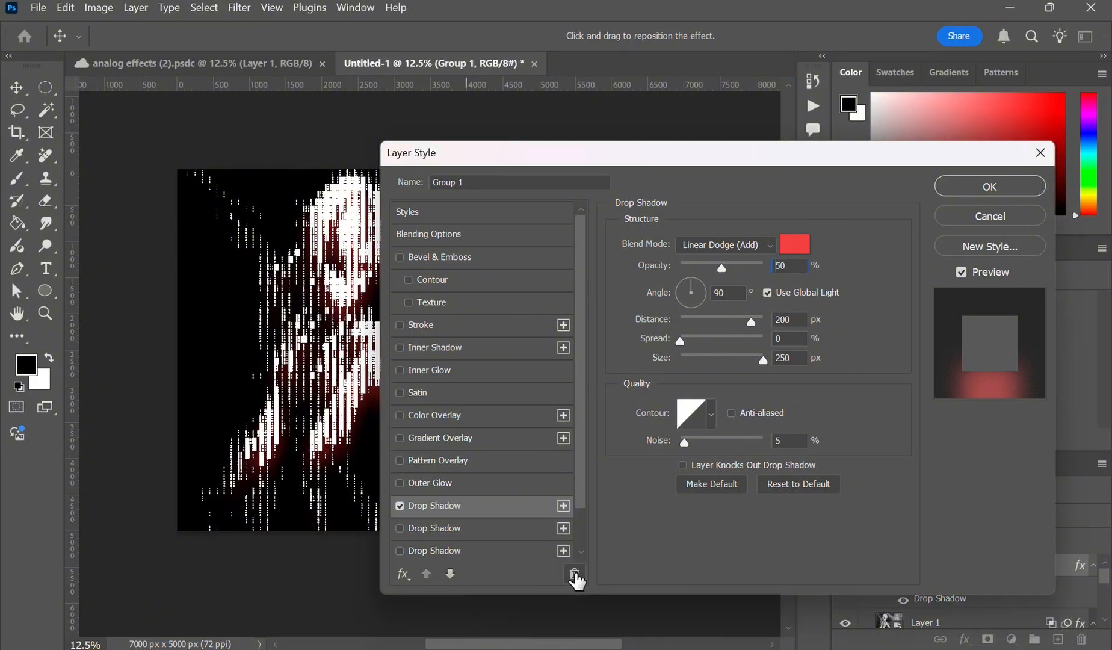
{"action": "left_click", "coordinate": [575, 575]}
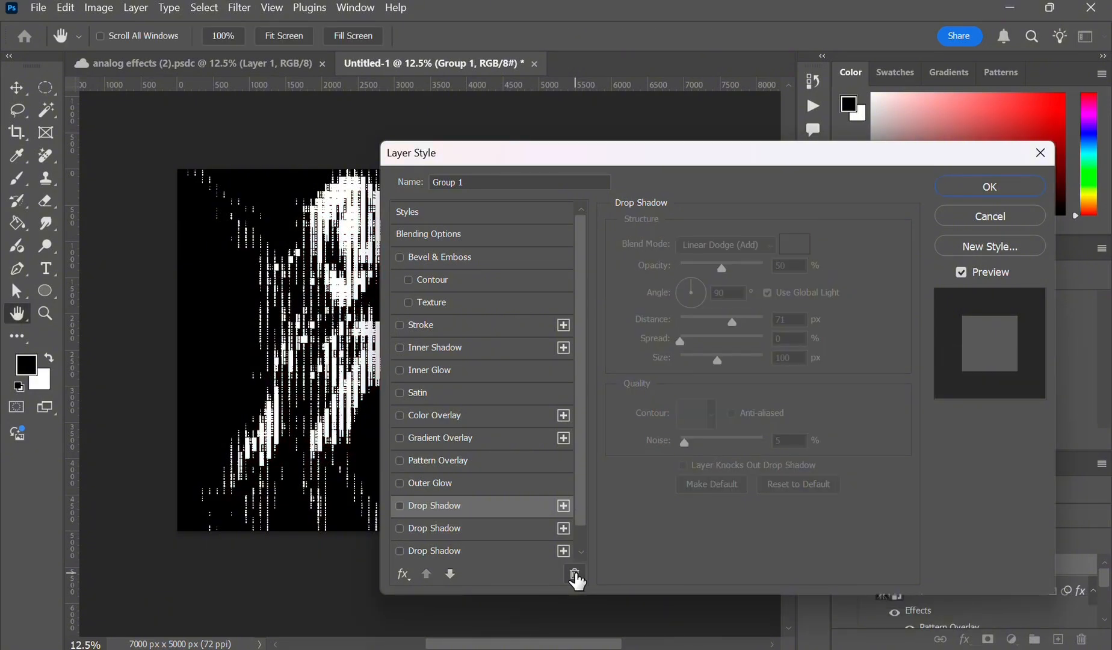
{"action": "left_click", "coordinate": [575, 575]}
{"action": "left_click", "coordinate": [575, 575]}
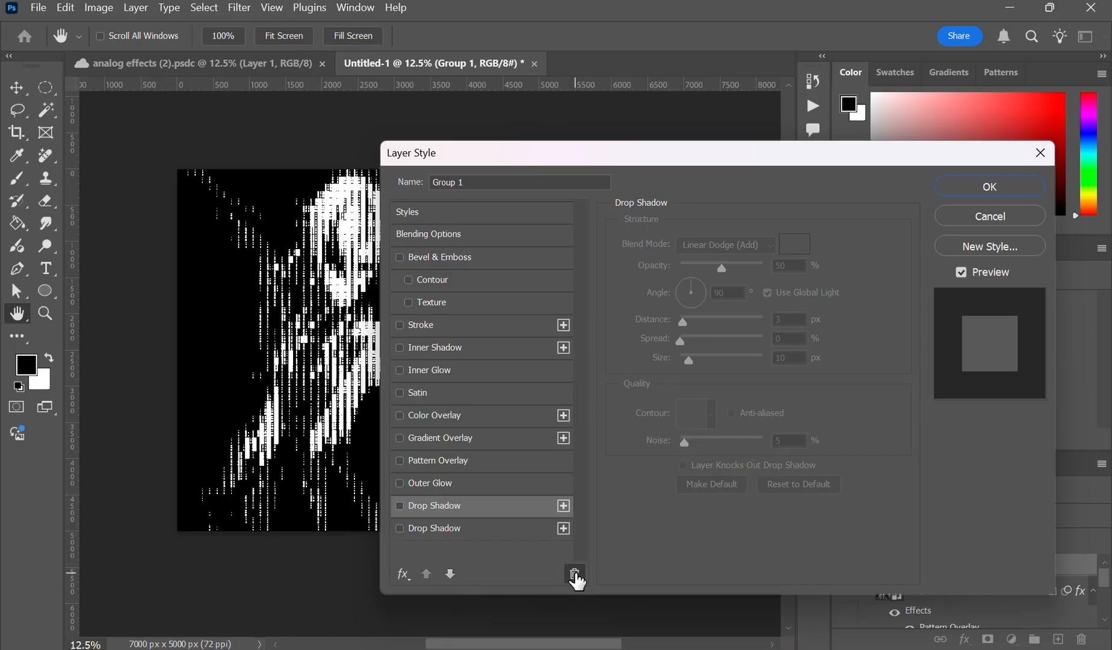
{"action": "left_click", "coordinate": [574, 575]}
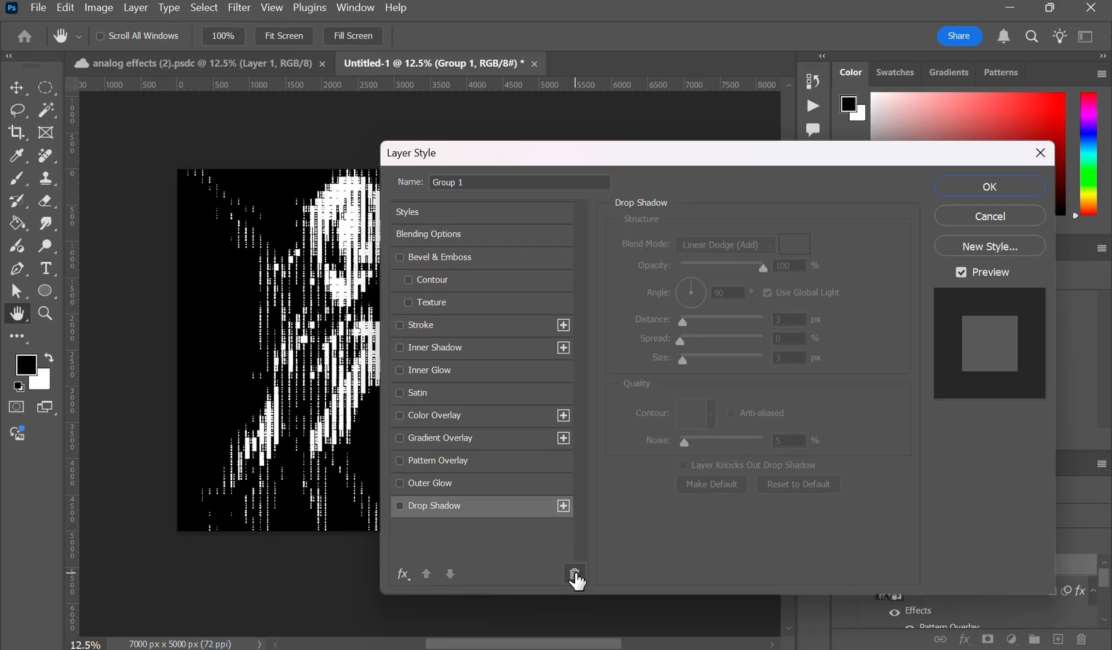
- Enable the remaining drop shadow and set its angle to -140°
{"action": "left_click", "coordinate": [402, 508]}
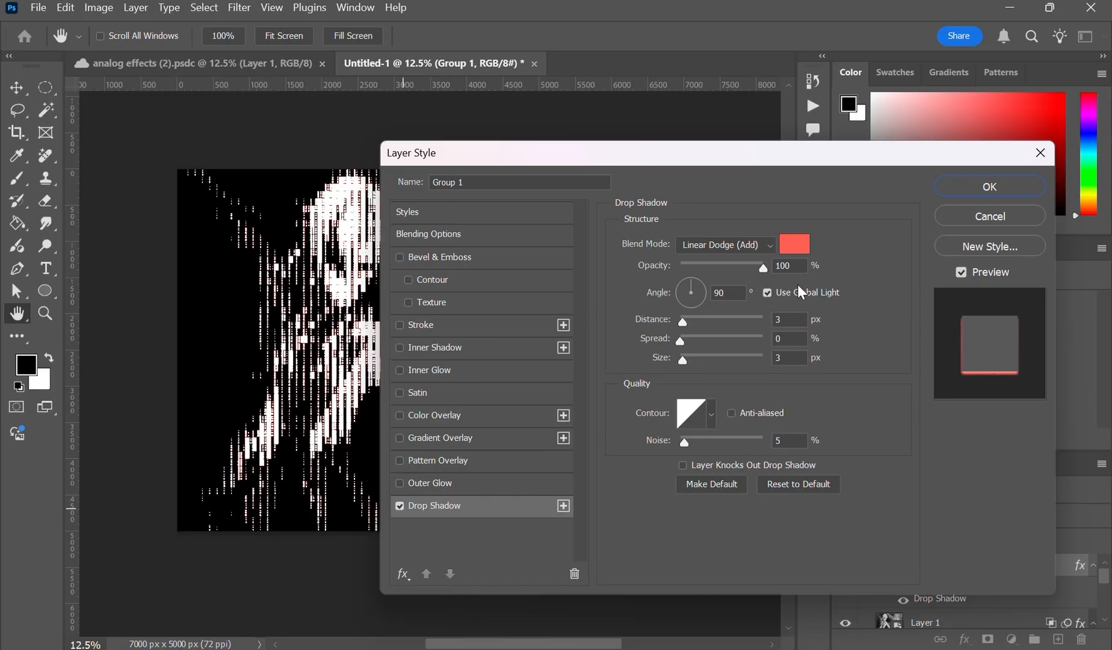
{"action": "left_click", "coordinate": [737, 294]}
{"action": "key", "text": "BackSpace"}
{"action": "key", "text": "BackSpace"}
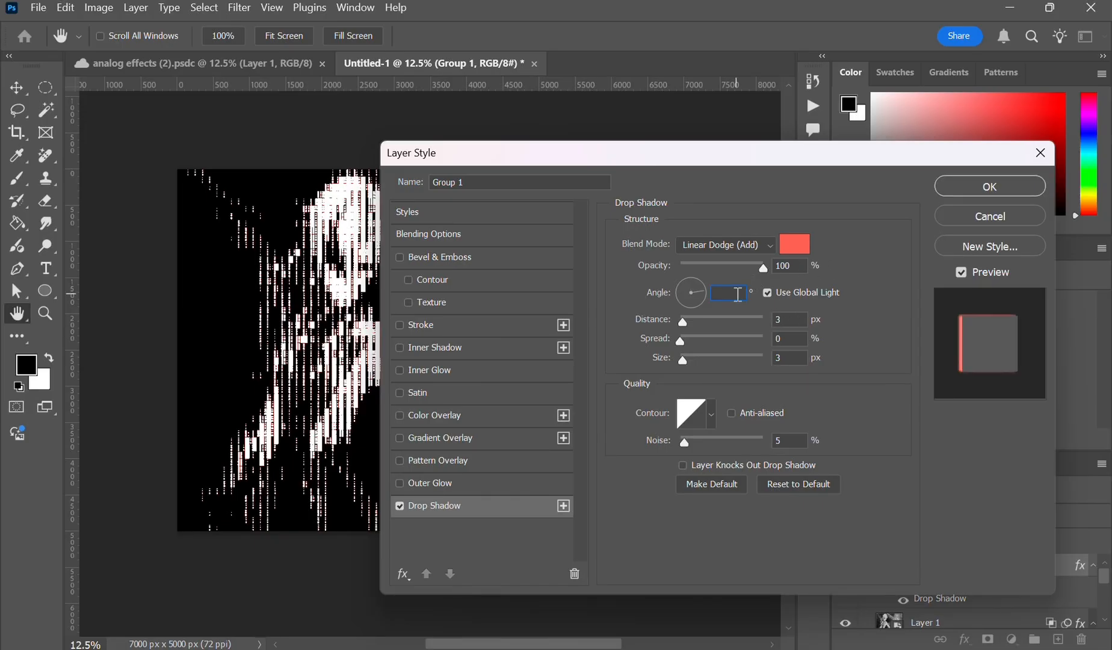
{"action": "type", "text": "-140"}
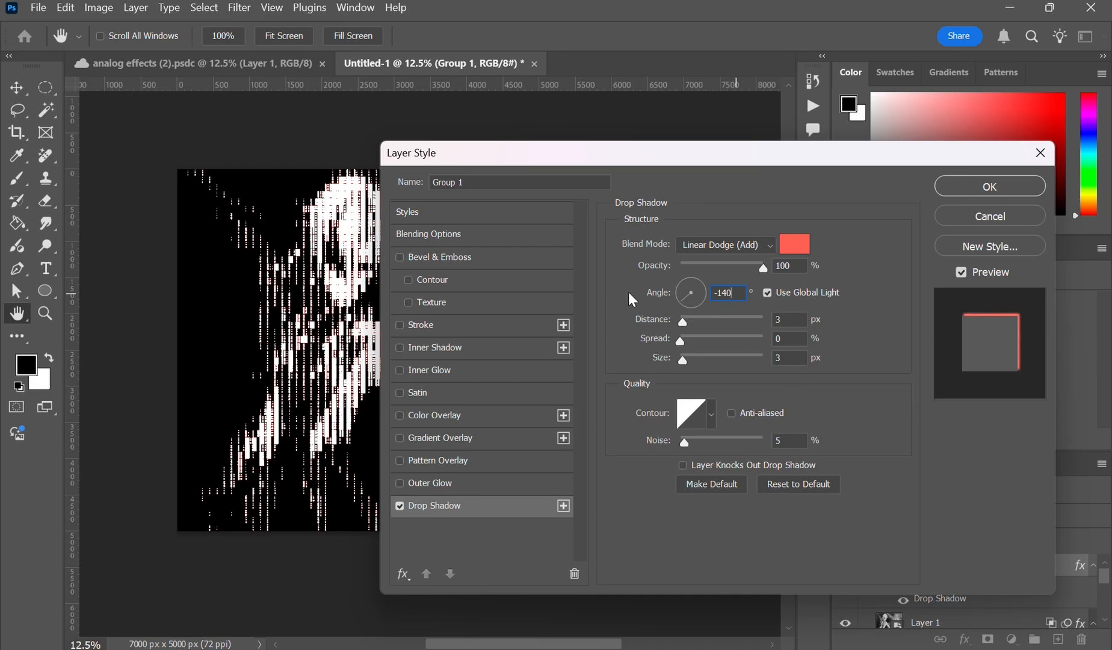
- Set Group 1's fill opacity to 0% in the blending options
{"action": "left_click", "coordinate": [527, 234]}
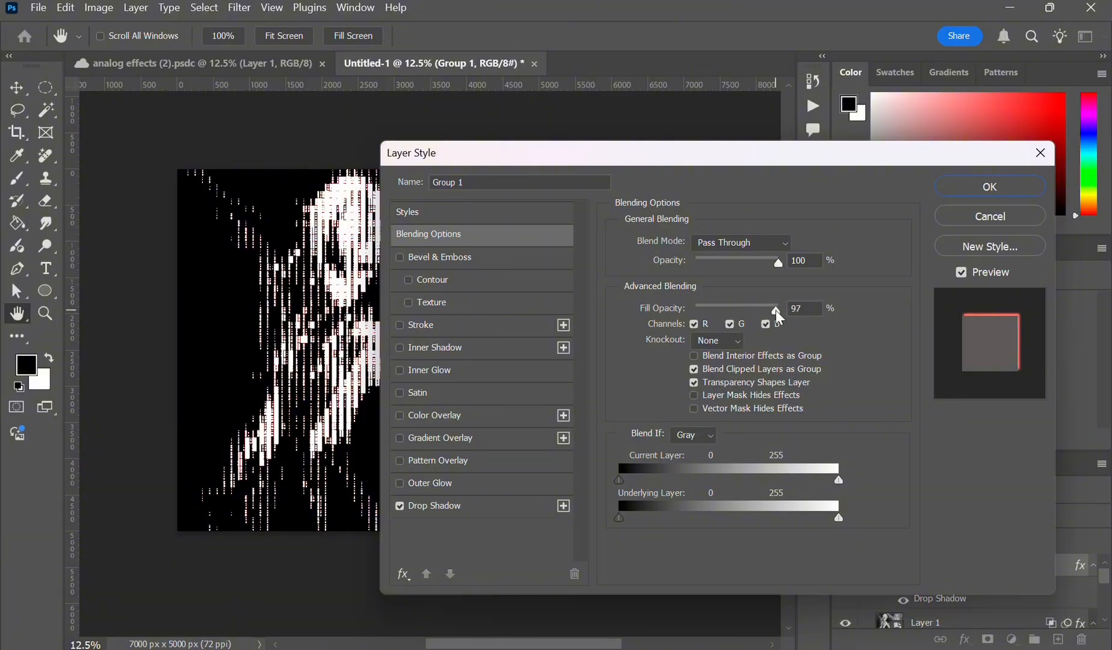
{"action": "left_click_drag", "start_coordinate": [775, 309], "coordinate": [688, 327]}
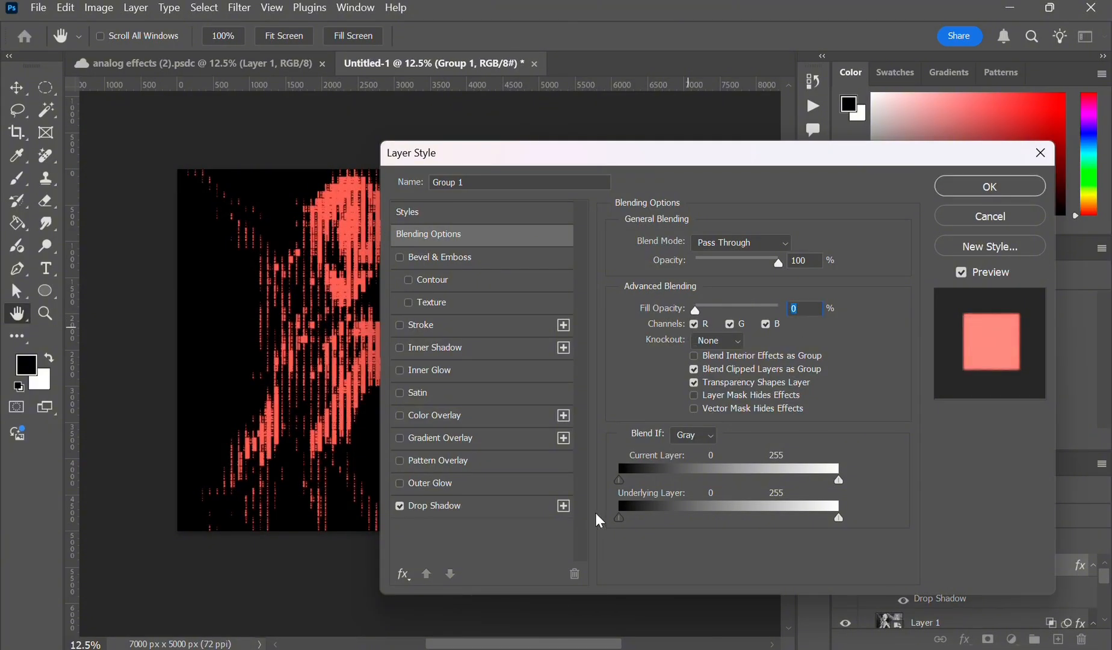
- Duplicate the drop shadow to add a second drop shadow instance
{"action": "left_click", "coordinate": [480, 507]}
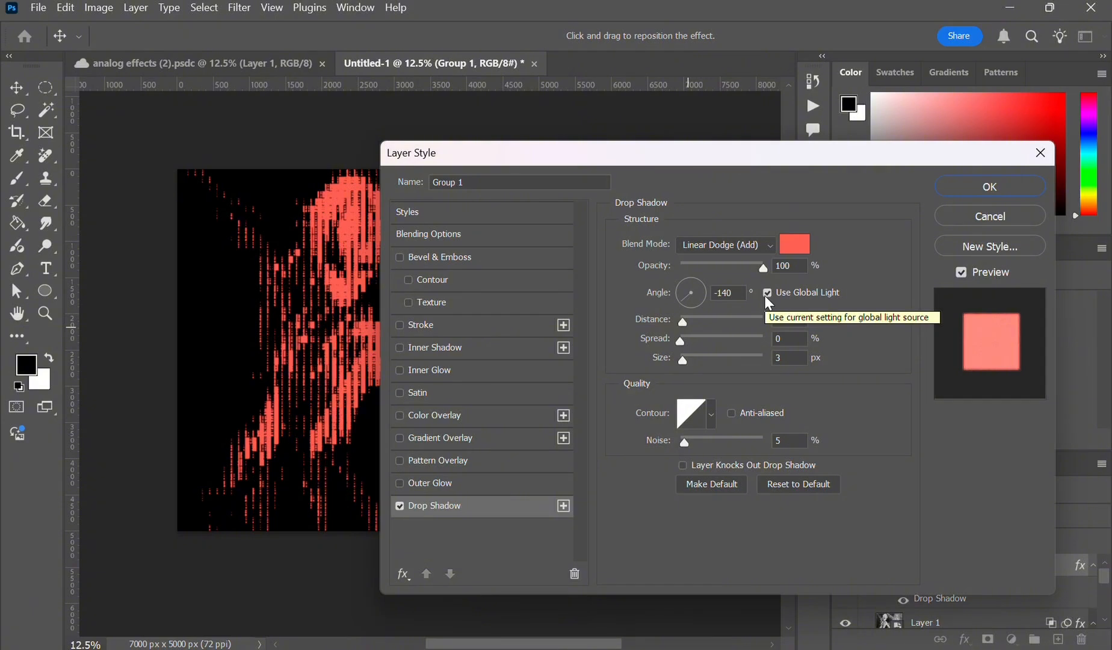
{"action": "left_click", "coordinate": [563, 506]}
{"action": "left_click", "coordinate": [471, 32]}
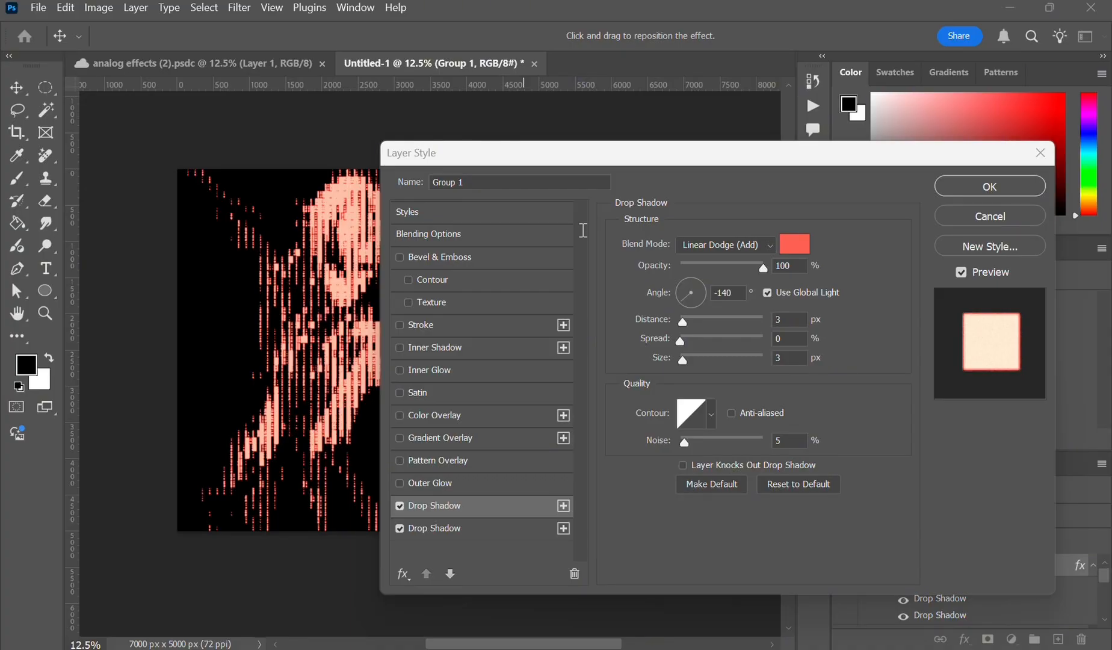
- Set the top drop shadow's opacity to 50%, angle to -135° and size to 10 px
{"action": "left_click", "coordinate": [801, 268]}
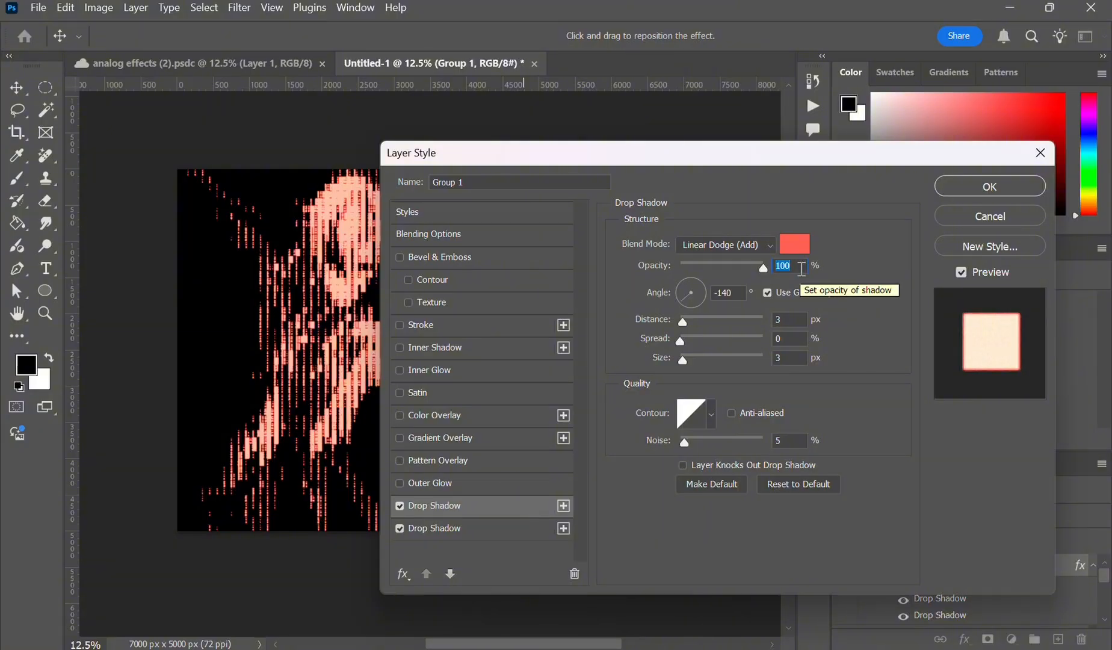
{"action": "key", "text": "BackSpace"}
{"action": "type", "text": "50"}
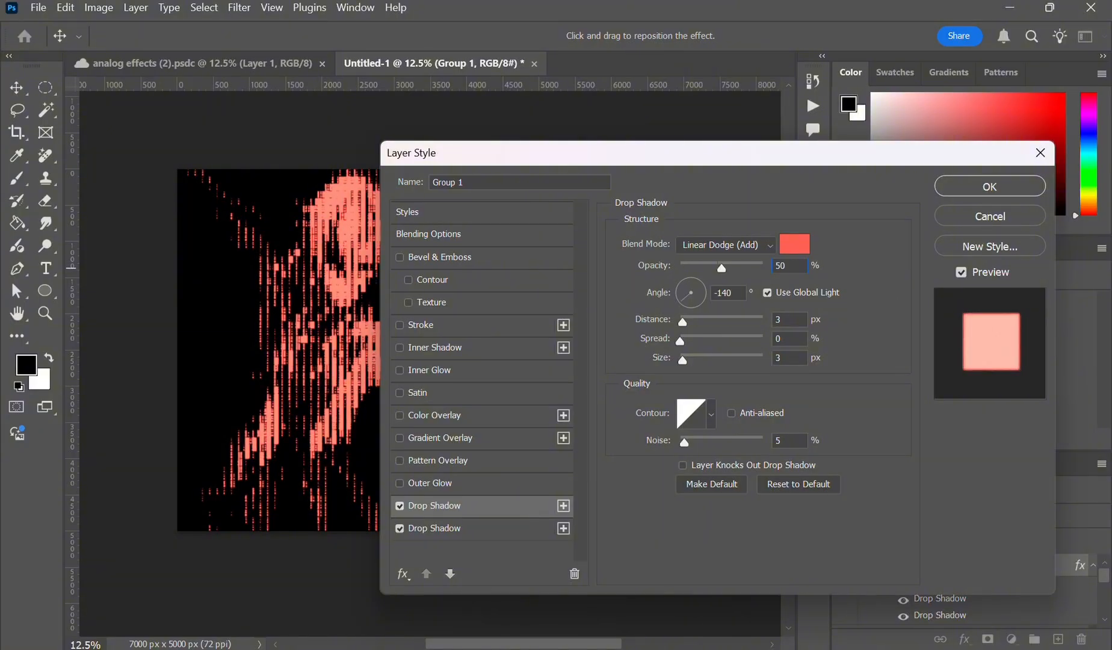
{"action": "left_click", "coordinate": [740, 294]}
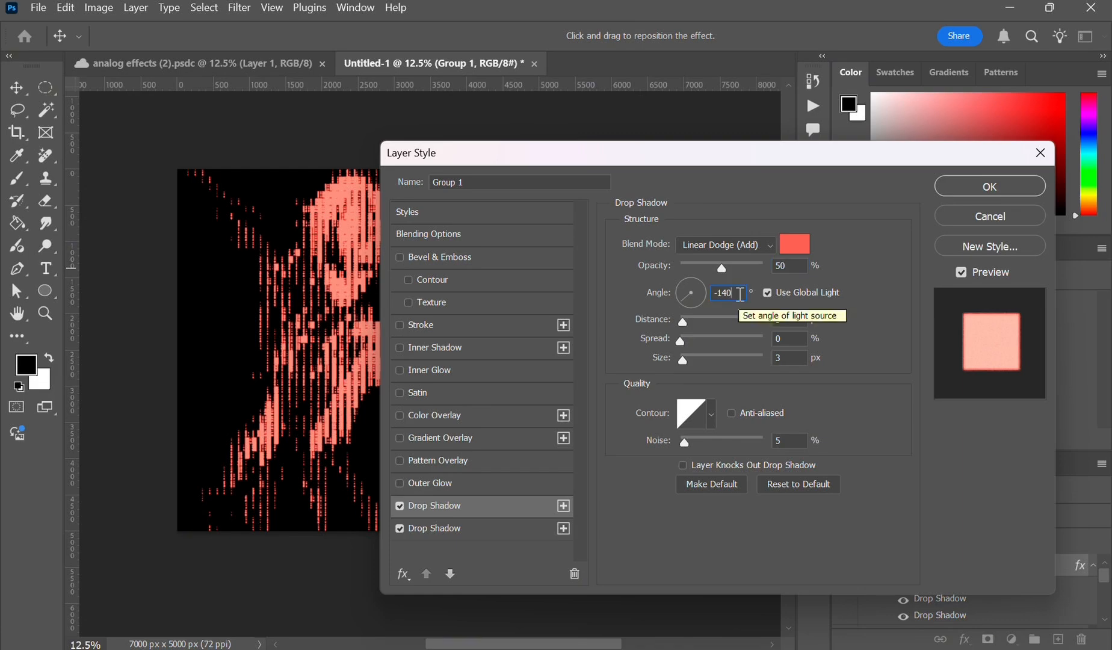
{"action": "key", "text": "BackSpace"}
{"action": "key", "text": "BackSpace"}
{"action": "type", "text": "35"}
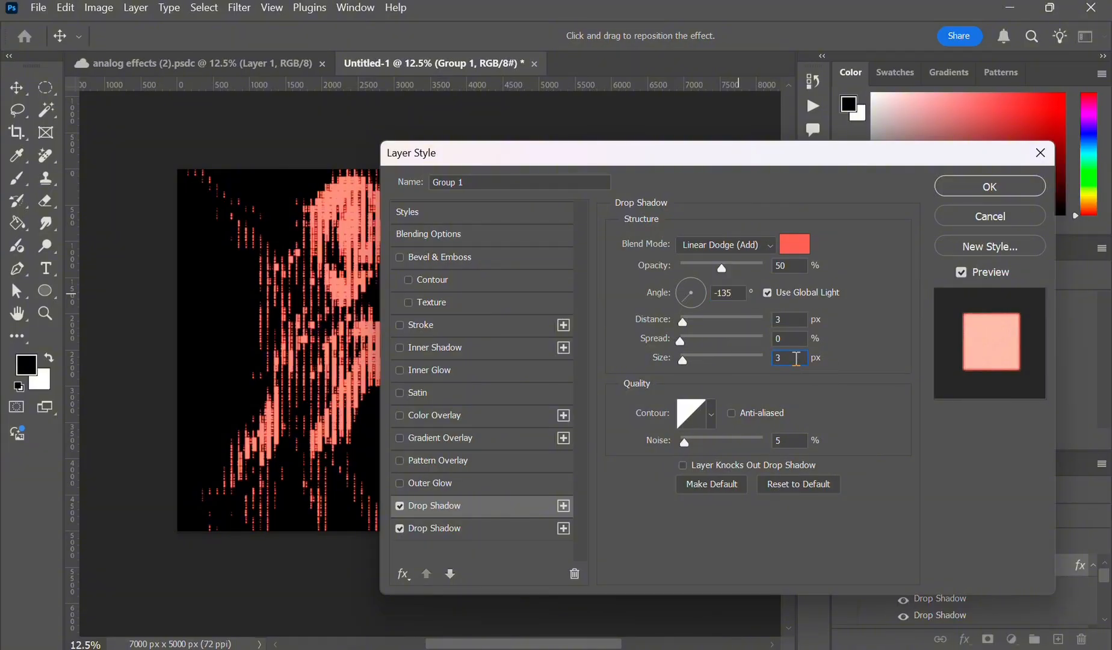
{"action": "key", "text": "BackSpace"}
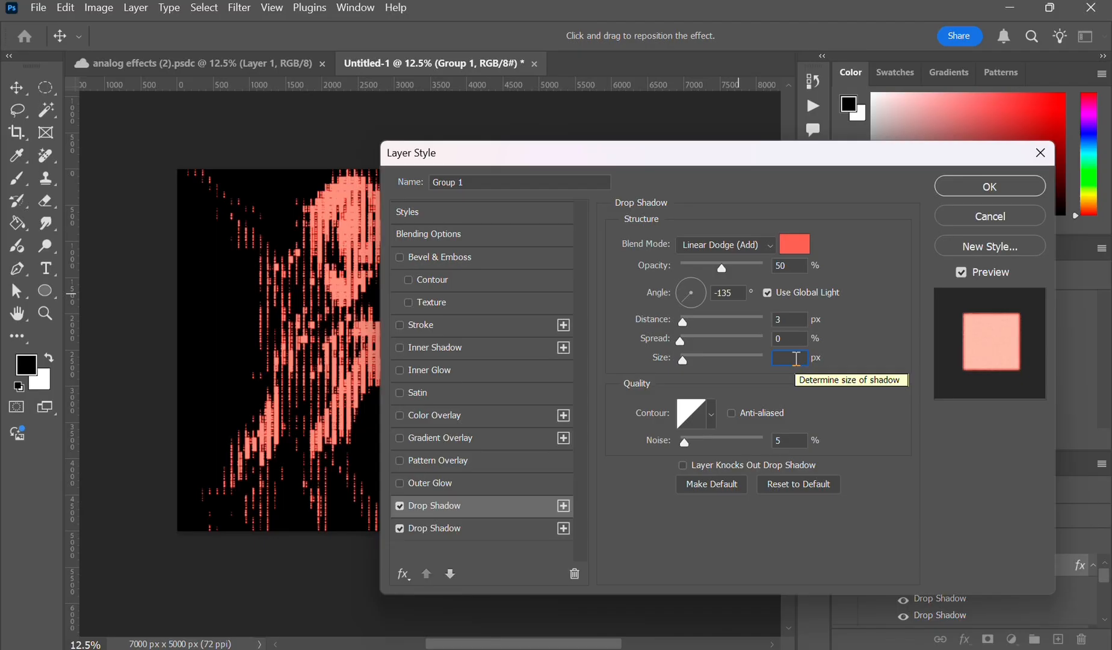
{"action": "type", "text": "10"}
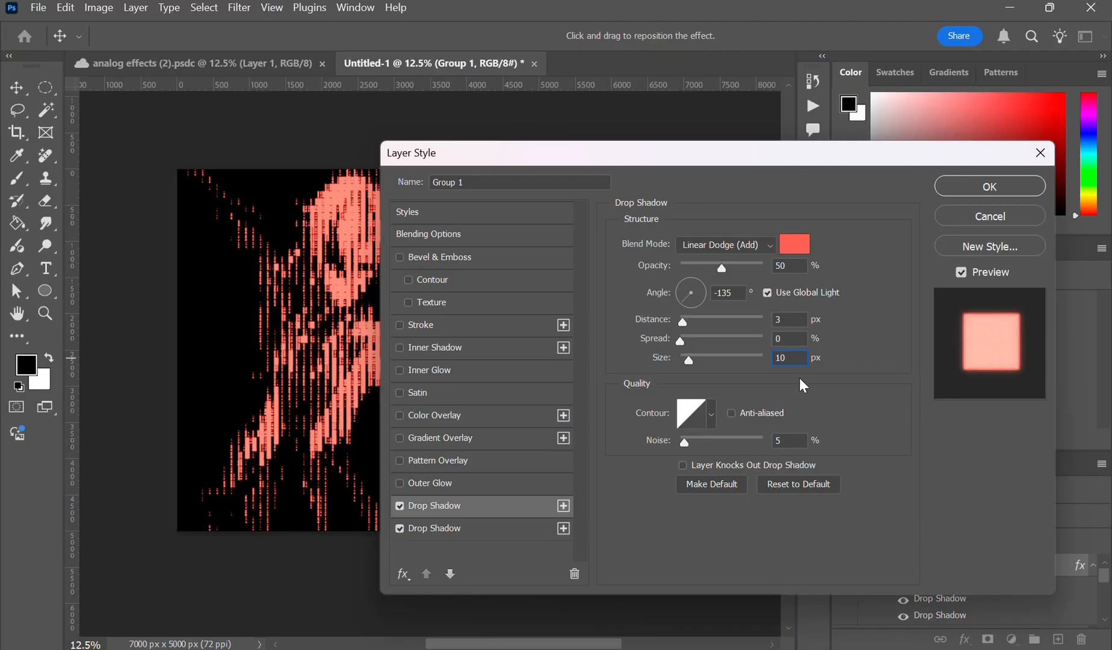
- Set the top drop shadow's colour to #ee3c3c
{"action": "left_click", "coordinate": [804, 243]}
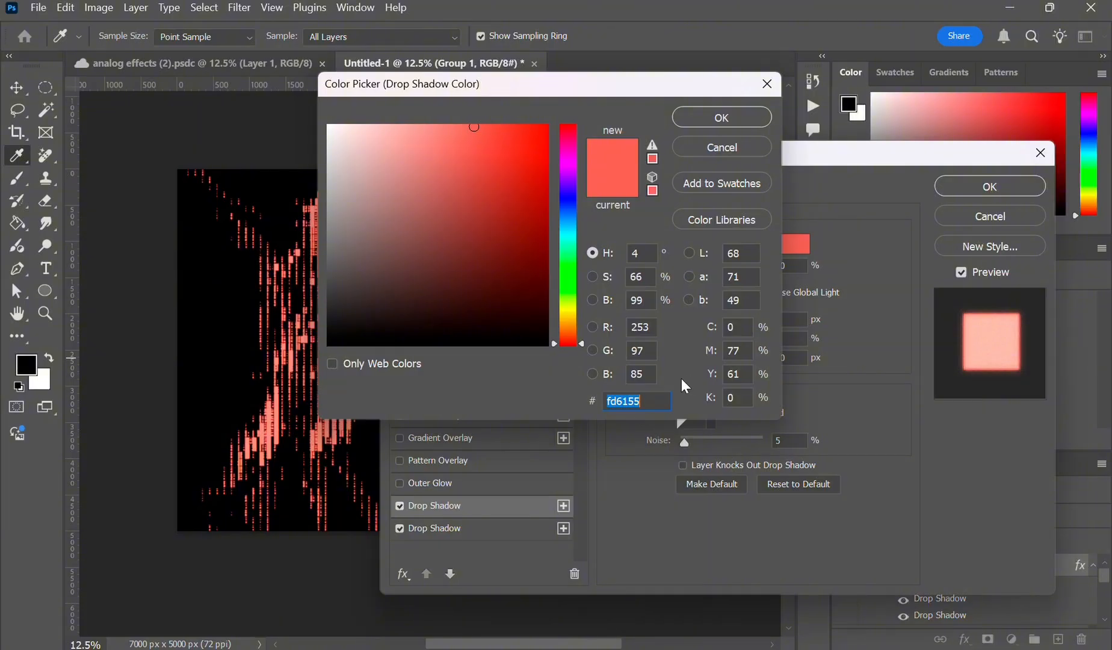
{"action": "key", "text": "BackSpace"}
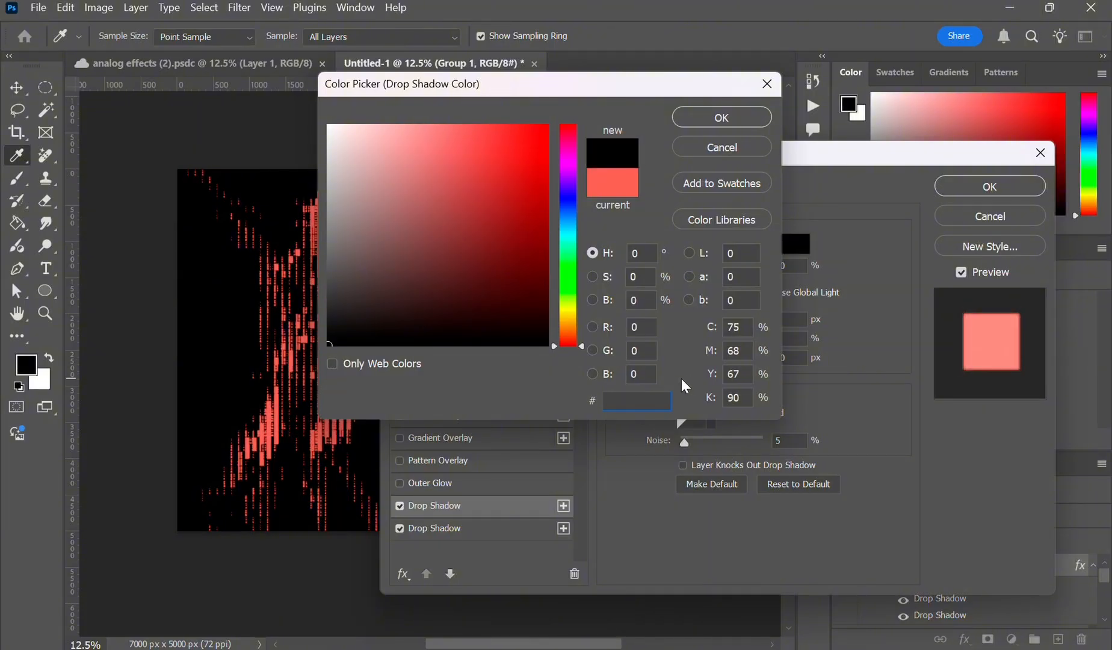
{"action": "type", "text": "ee"}
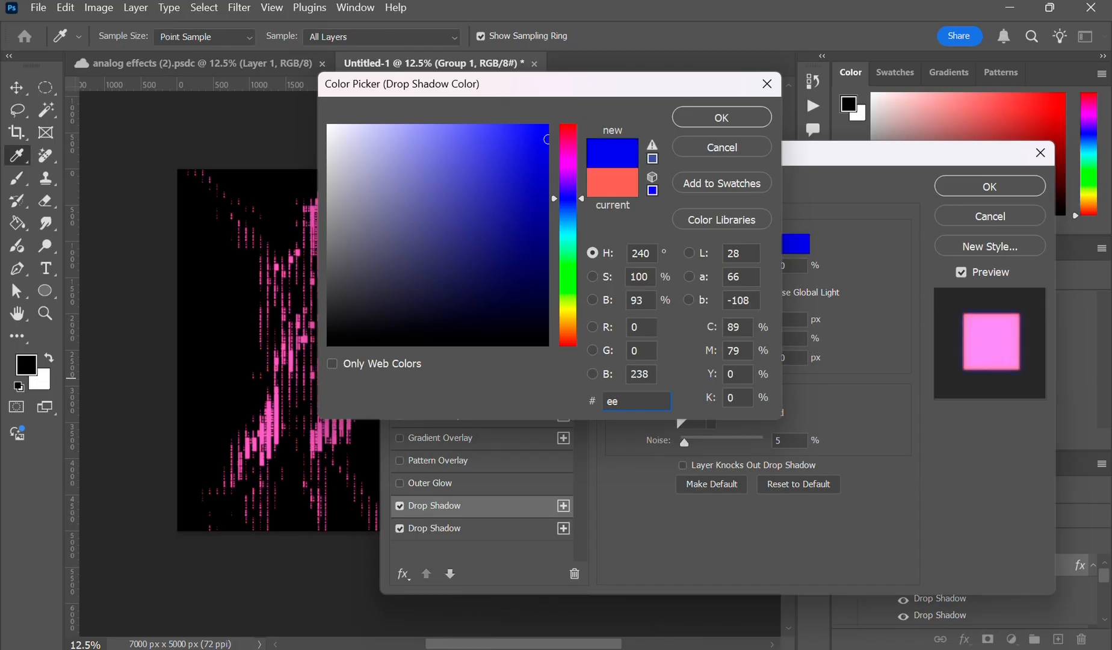
{"action": "type", "text": "3c"}
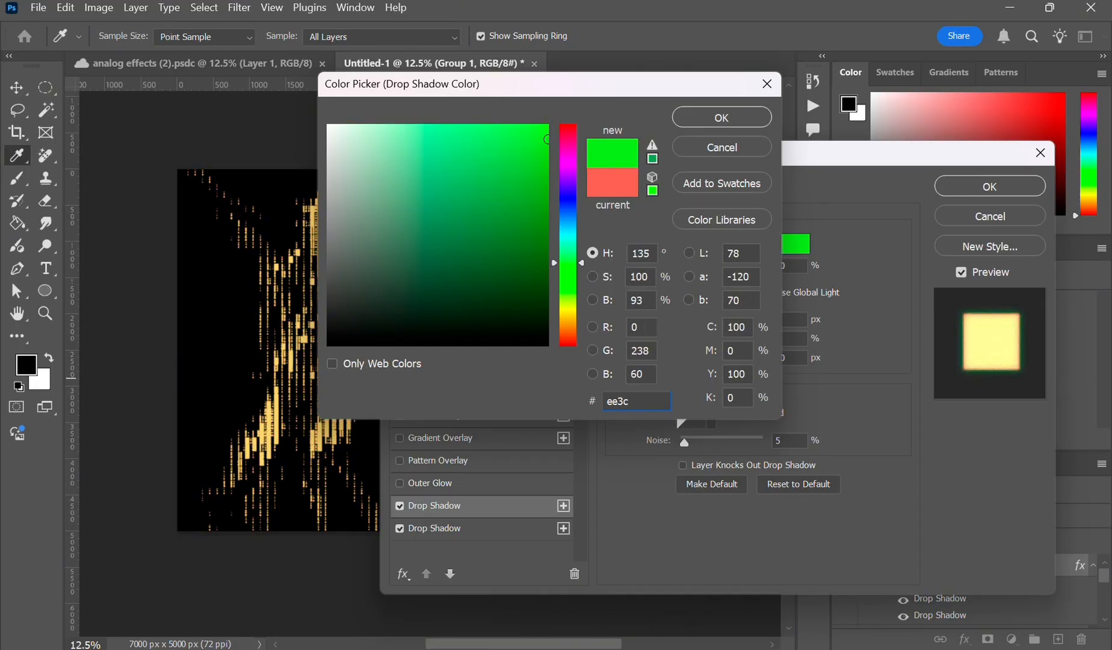
{"action": "type", "text": "3"}
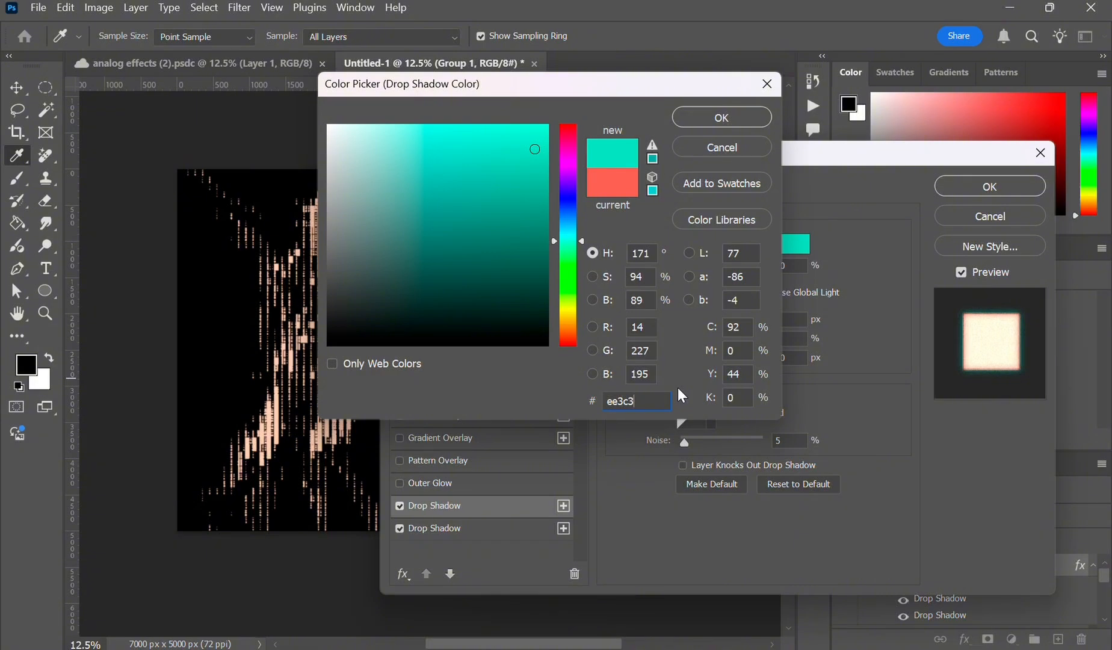
{"action": "type", "text": "c"}
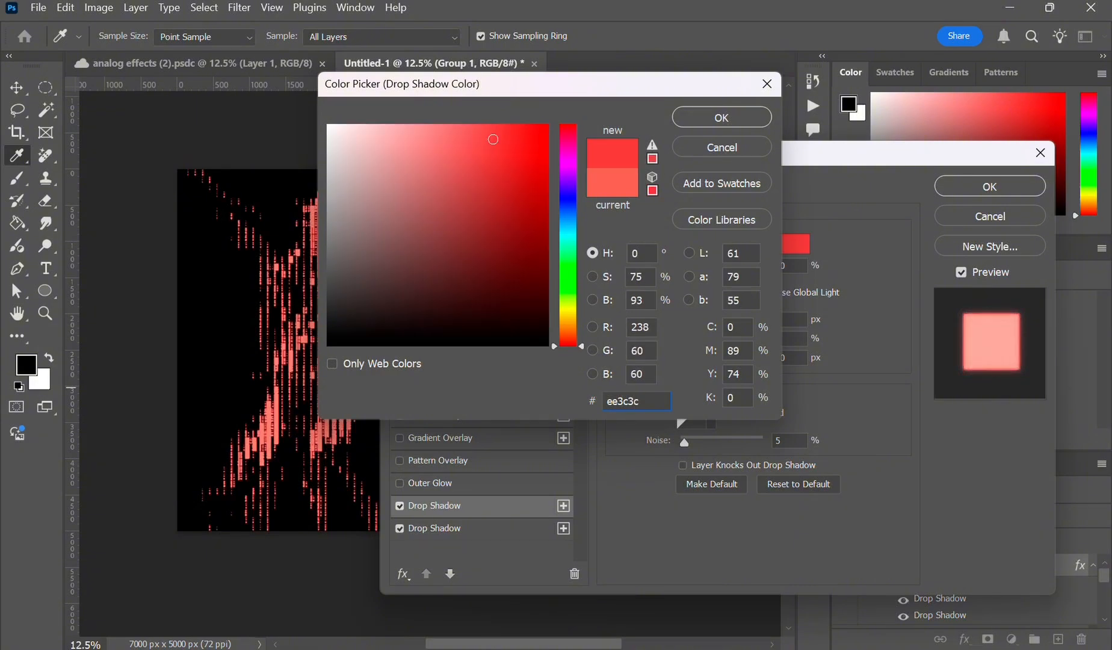
{"action": "left_click", "coordinate": [742, 115]}
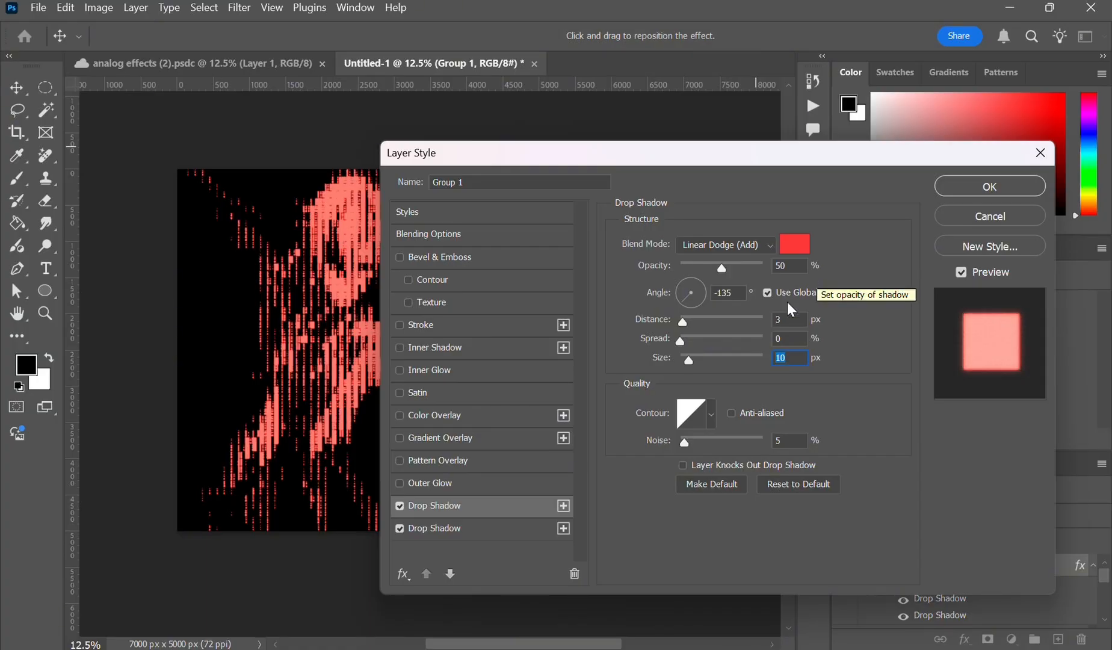
- Set the top drop shadow's size to 100 px
{"action": "left_click", "coordinate": [563, 509]}
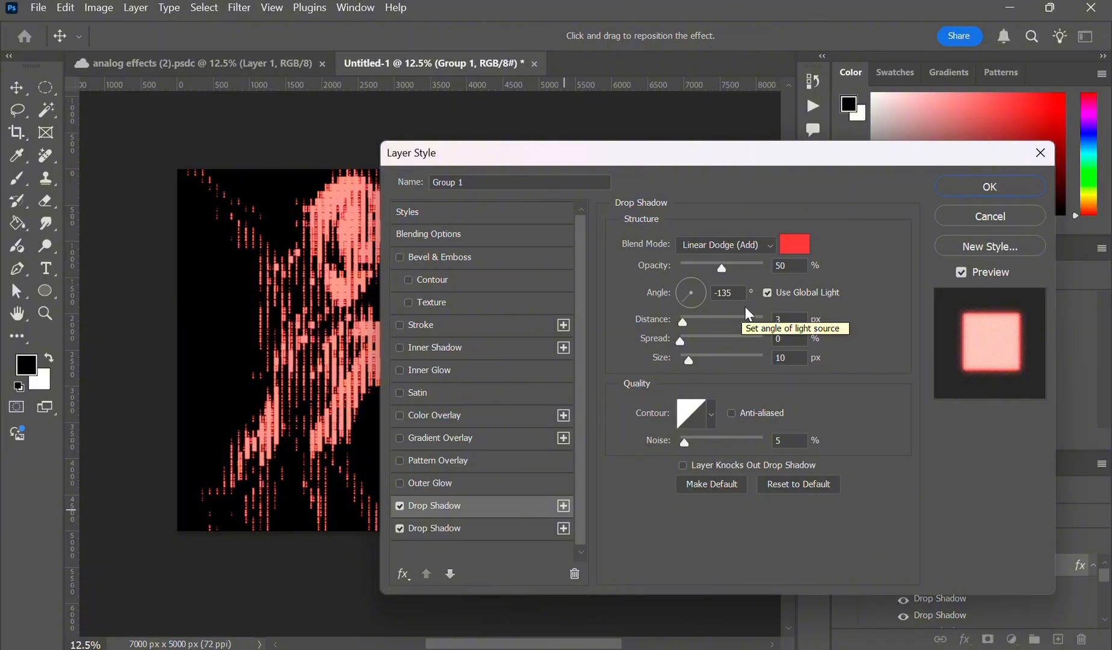
{"action": "left_click", "coordinate": [797, 357]}
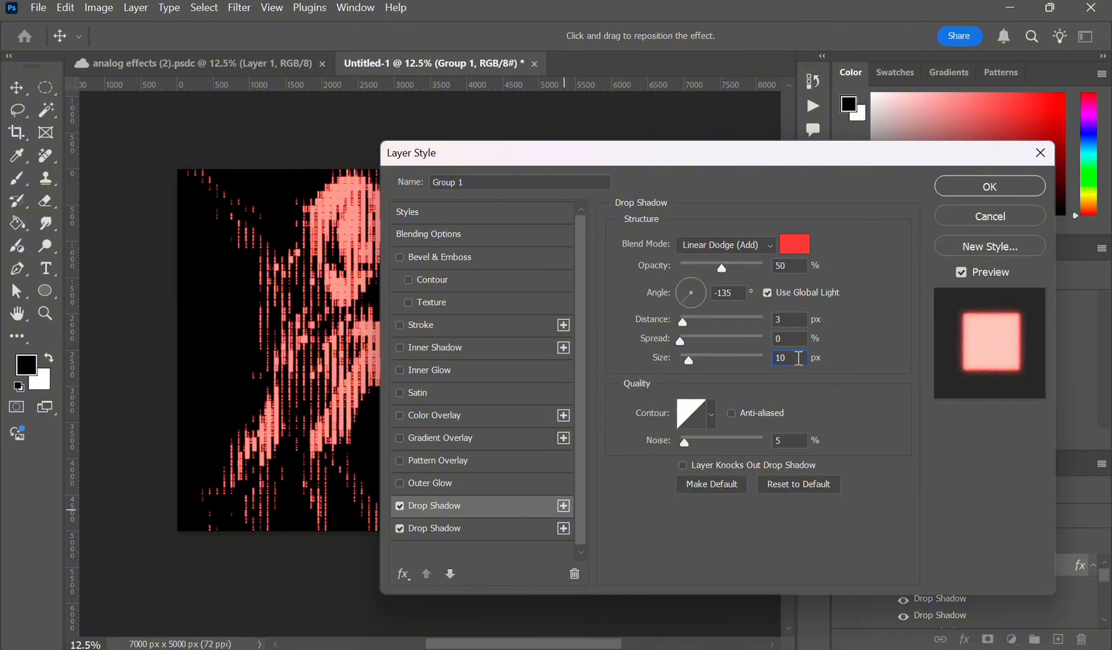
{"action": "type", "text": "0"}
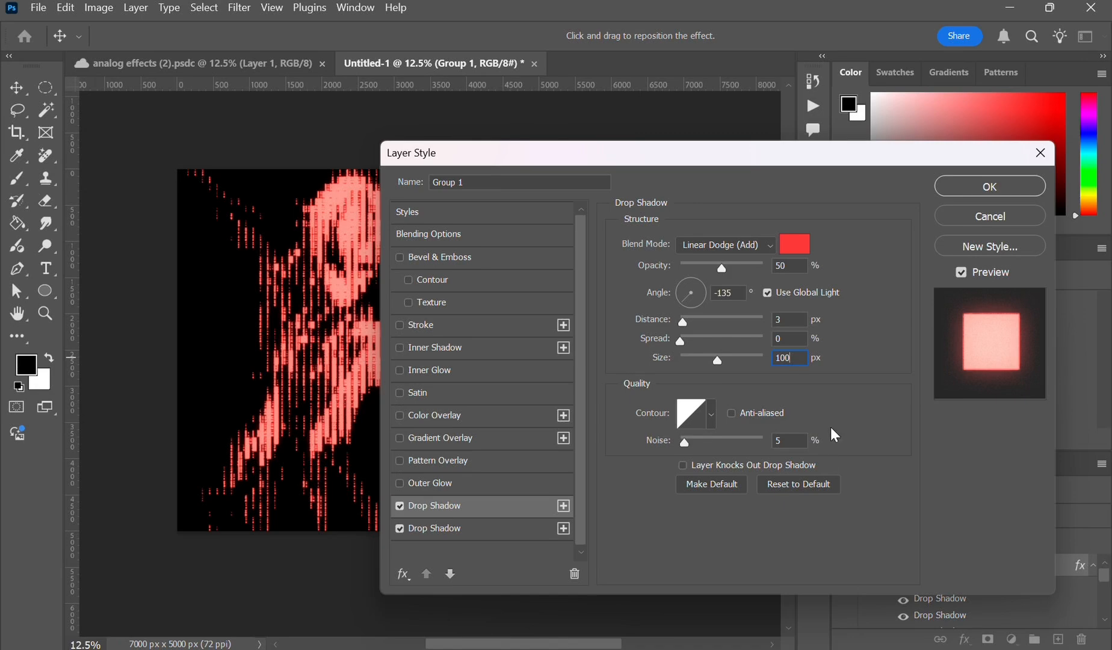
- Change the top drop shadow's colour to #d44343
{"action": "left_click", "coordinate": [795, 244]}
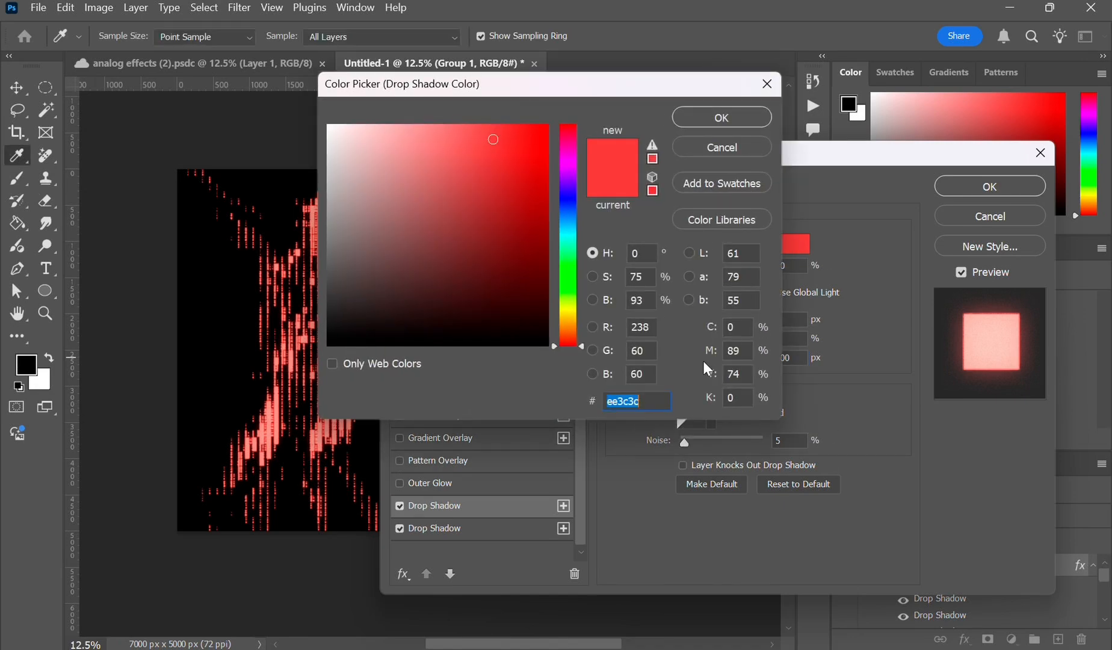
{"action": "key", "text": "BackSpace"}
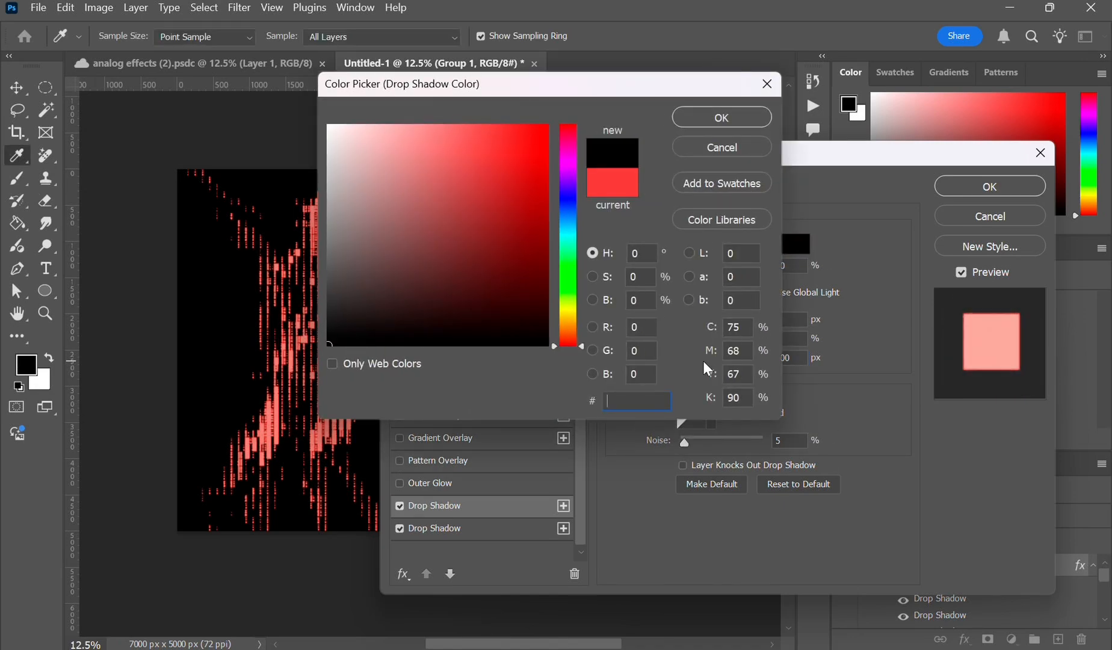
{"action": "type", "text": "d44"}
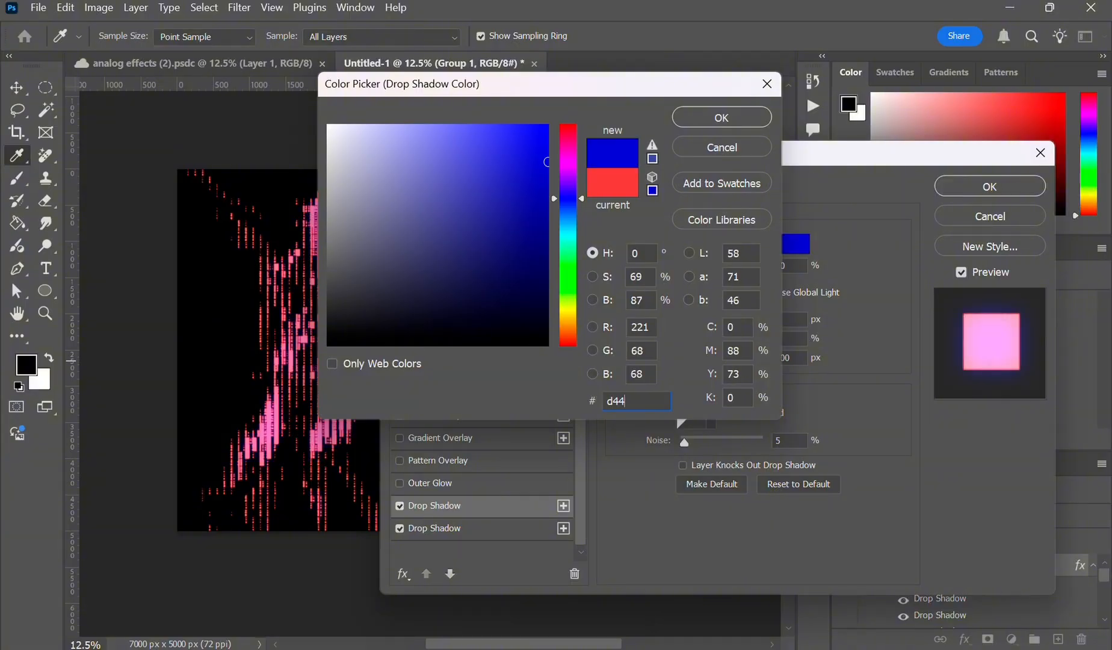
{"action": "type", "text": "343"}
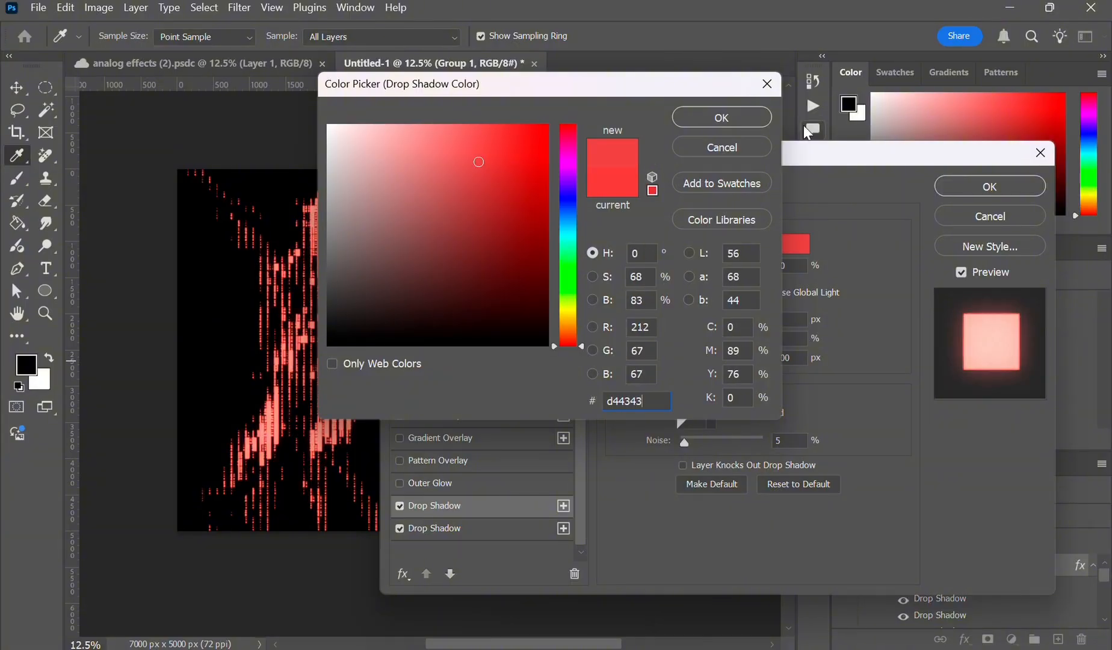
{"action": "left_click", "coordinate": [760, 117]}
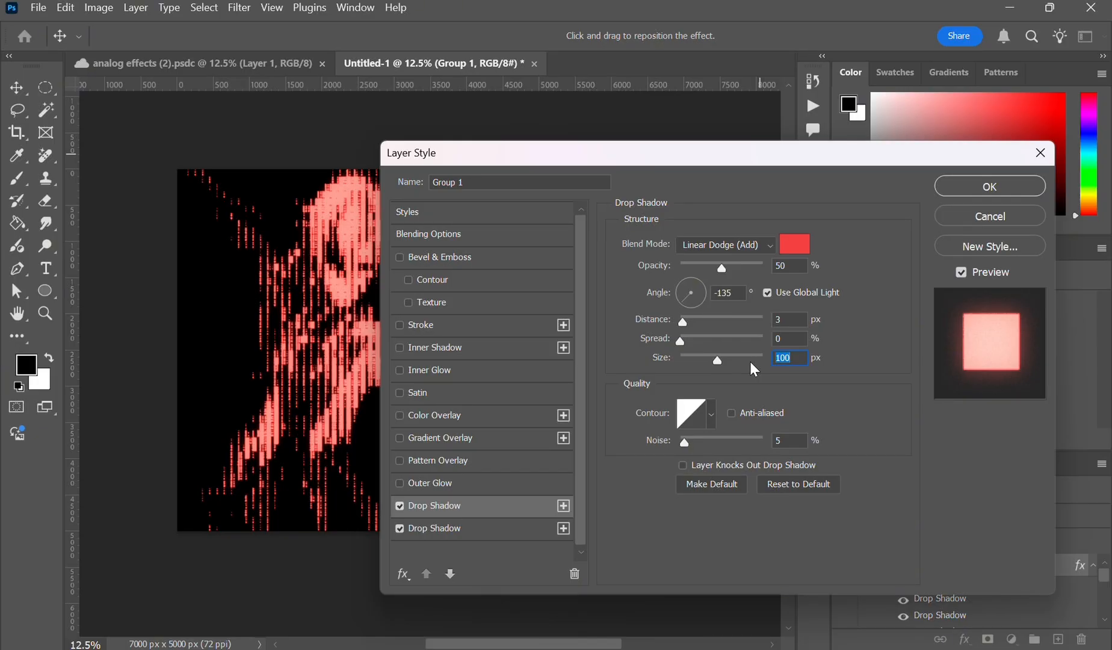
- Duplicate the drop shadow to add a third drop shadow instance
{"action": "left_click", "coordinate": [563, 506]}
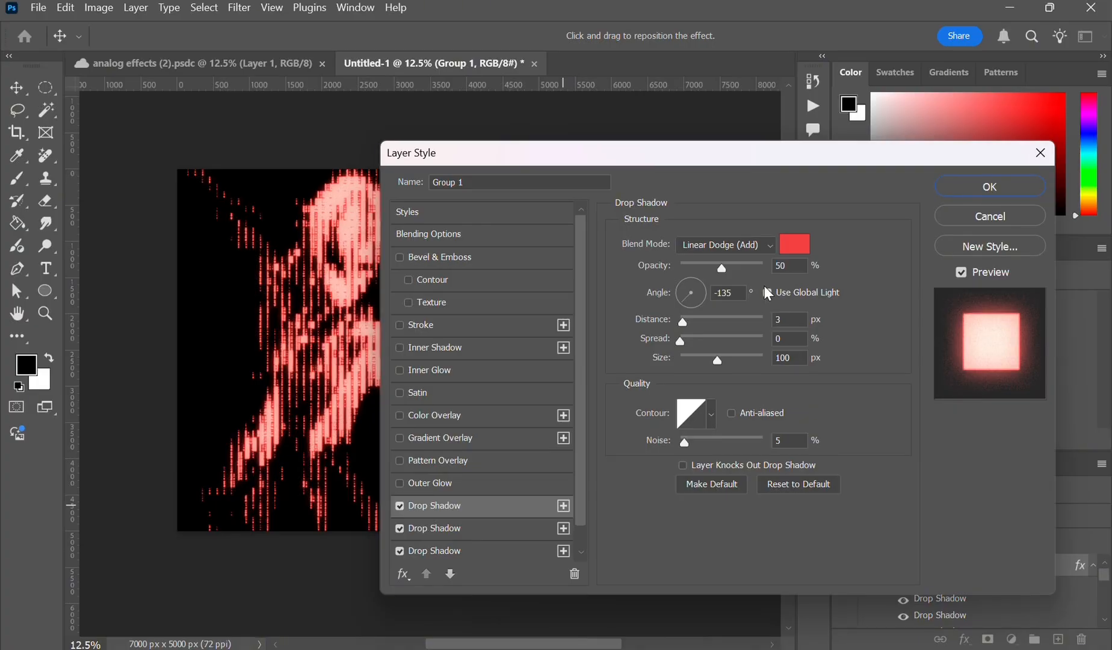
{"action": "double_click", "coordinate": [785, 320]}
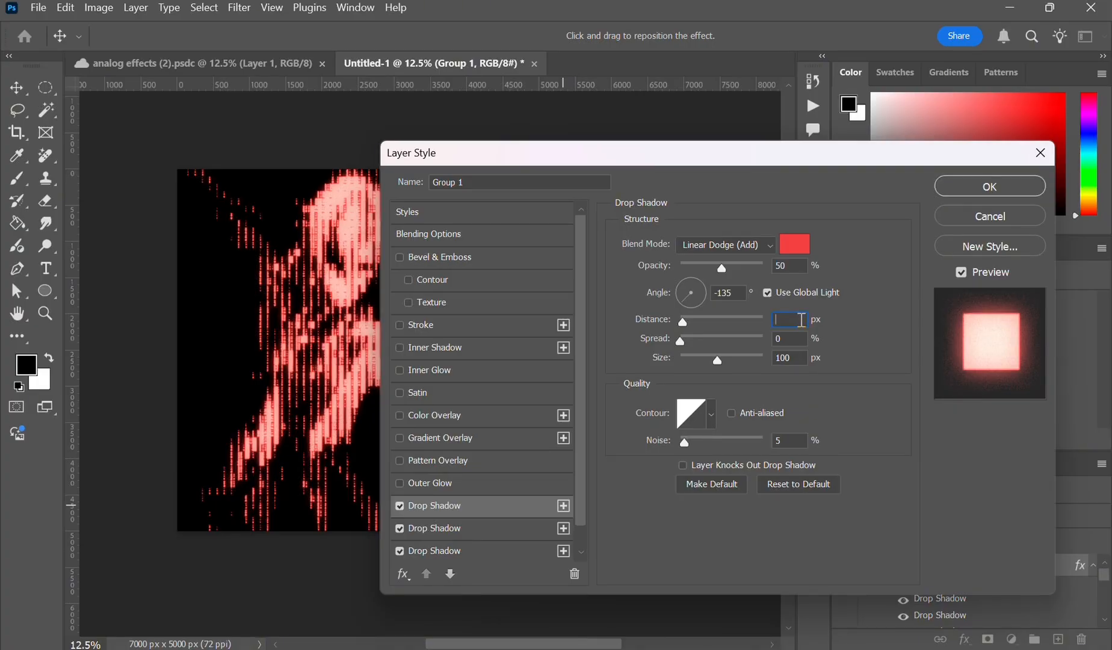
{"action": "type", "text": "71"}
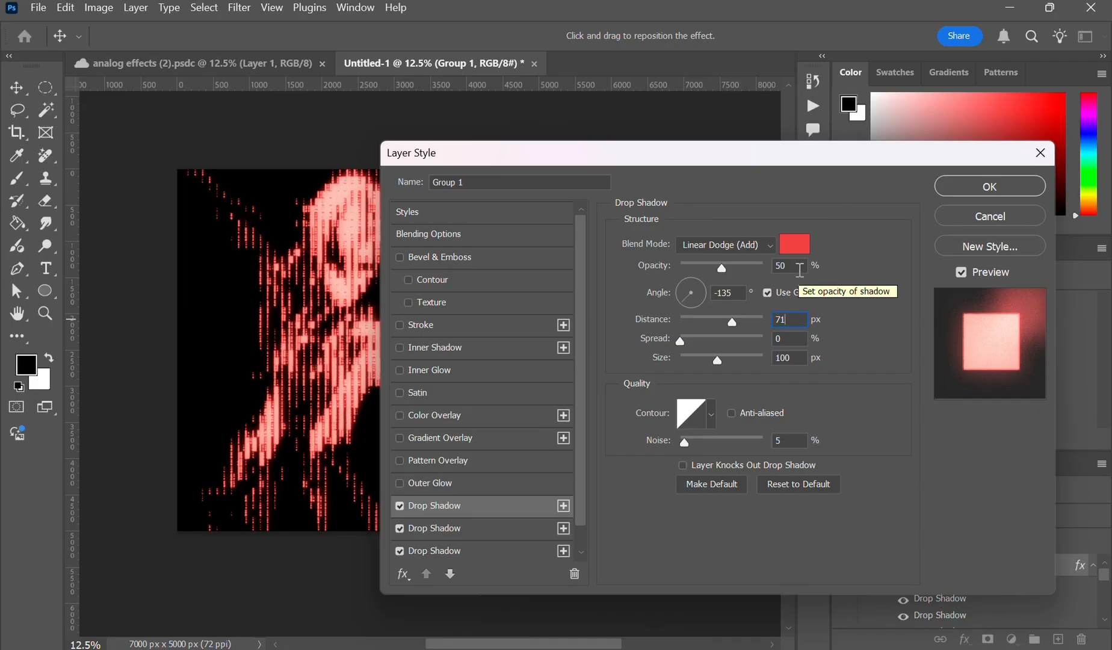
{"action": "left_click", "coordinate": [562, 506]}
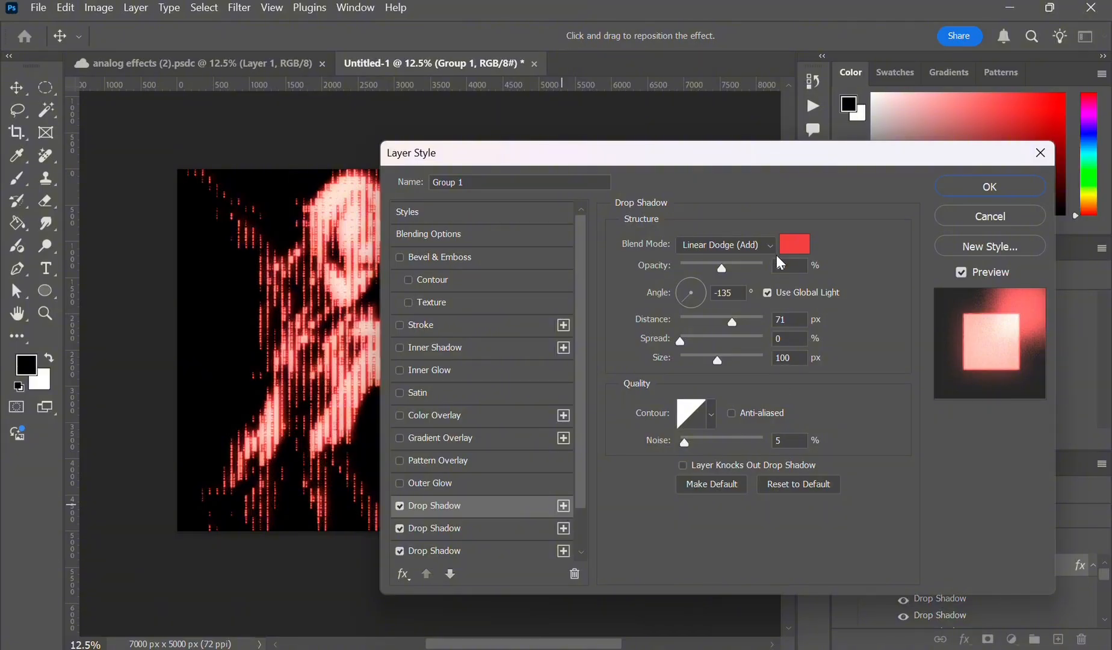
{"action": "type", "text": "50"}
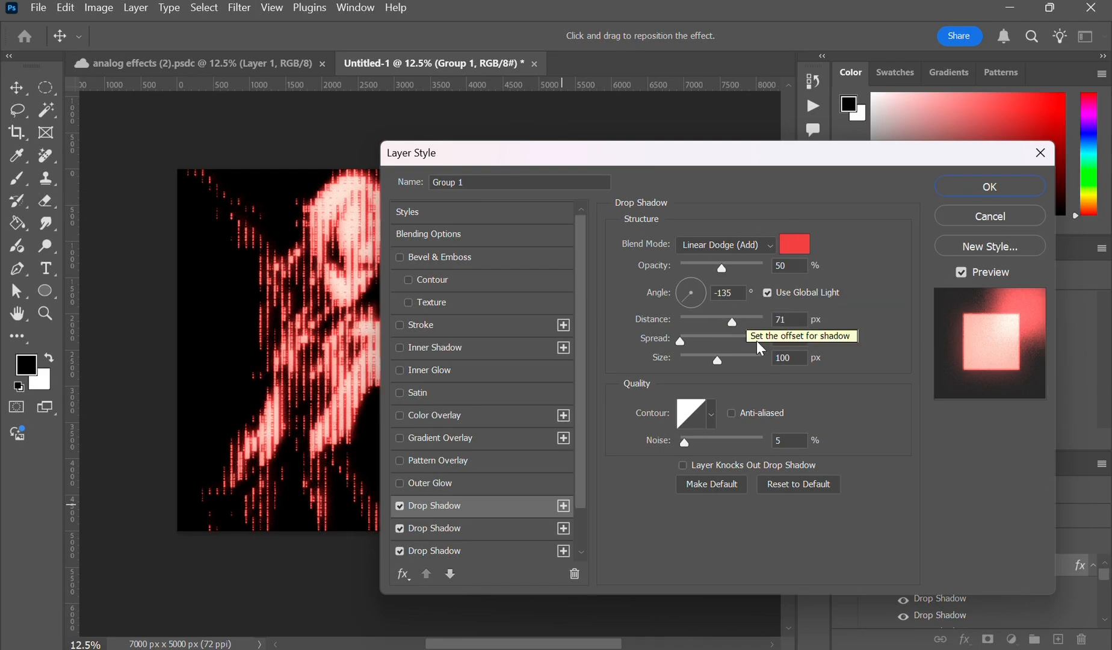
- Set the top drop shadow's distance to 200 px and size to 250 px
{"action": "left_click", "coordinate": [797, 318]}
{"action": "key", "text": "BackSpace"}
{"action": "key", "text": "BackSpace"}
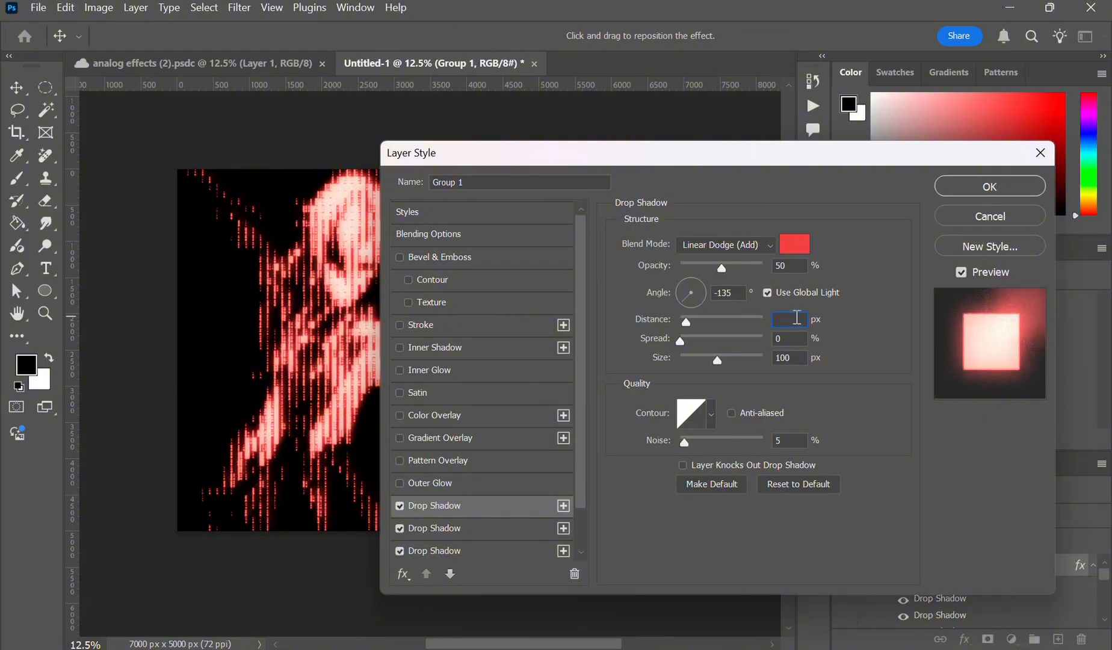
{"action": "type", "text": "200"}
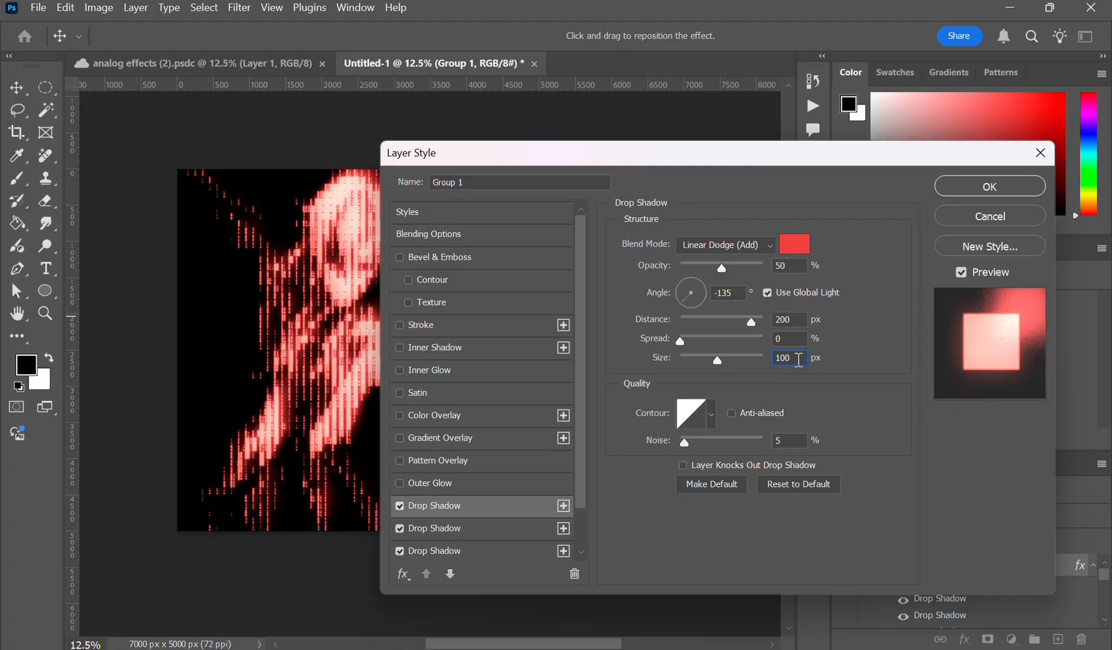
{"action": "key", "text": "BackSpace"}
{"action": "key", "text": "BackSpace"}
{"action": "key", "text": "BackSpace"}
{"action": "type", "text": "2"}
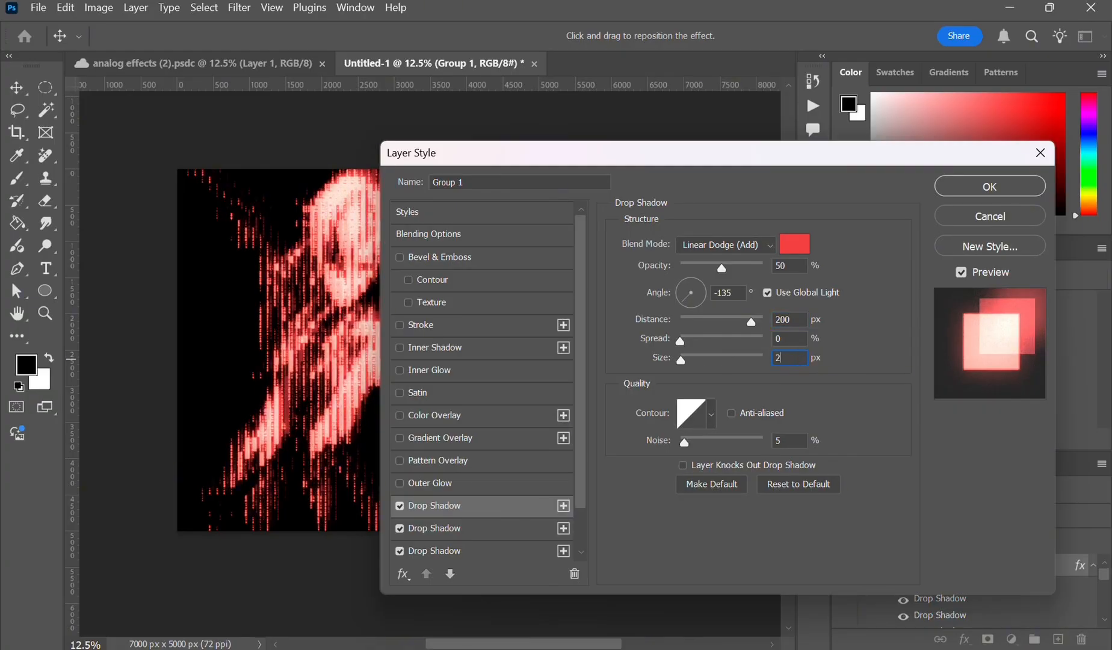
{"action": "type", "text": "50"}
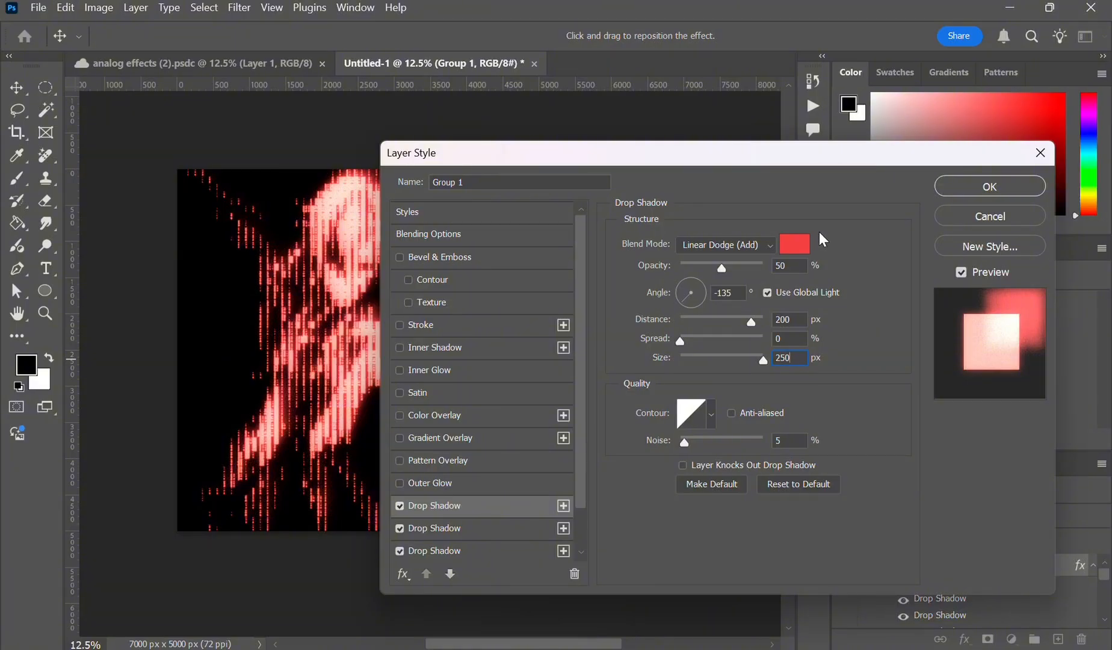
- Enable an Inner Glow effect on Group 1 and apply the layer style
{"action": "left_click", "coordinate": [445, 348]}
{"action": "left_click", "coordinate": [471, 367]}
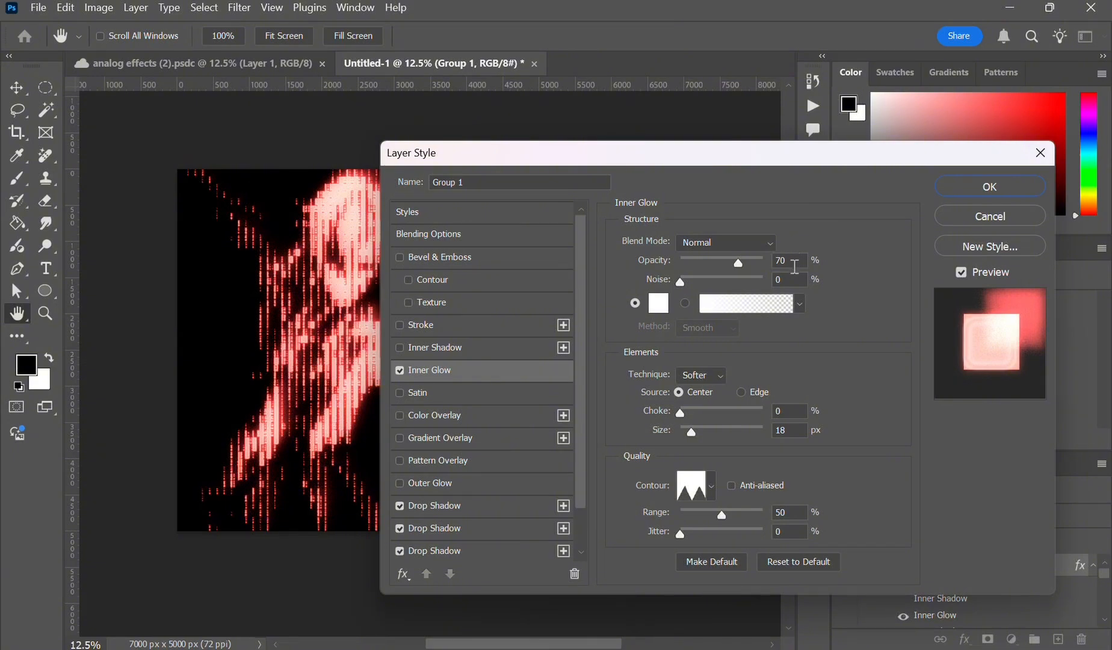
{"action": "left_click", "coordinate": [989, 186]}
- Create a new empty layer and move it above Group 1
{"action": "key", "text": "g"}
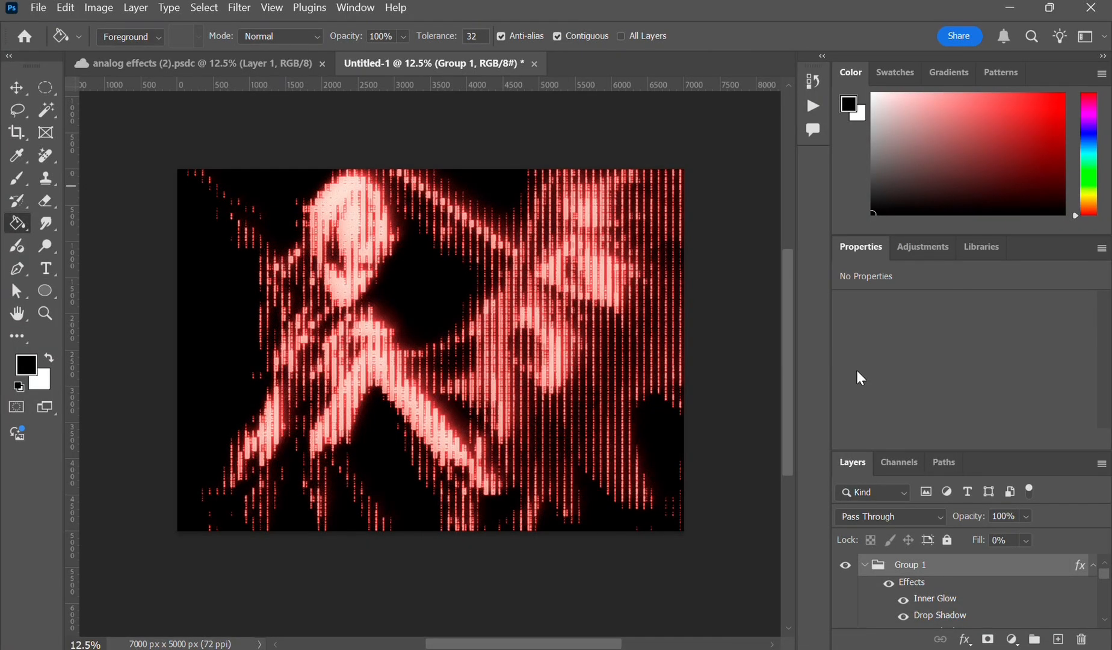
{"action": "left_click", "coordinate": [1057, 639]}
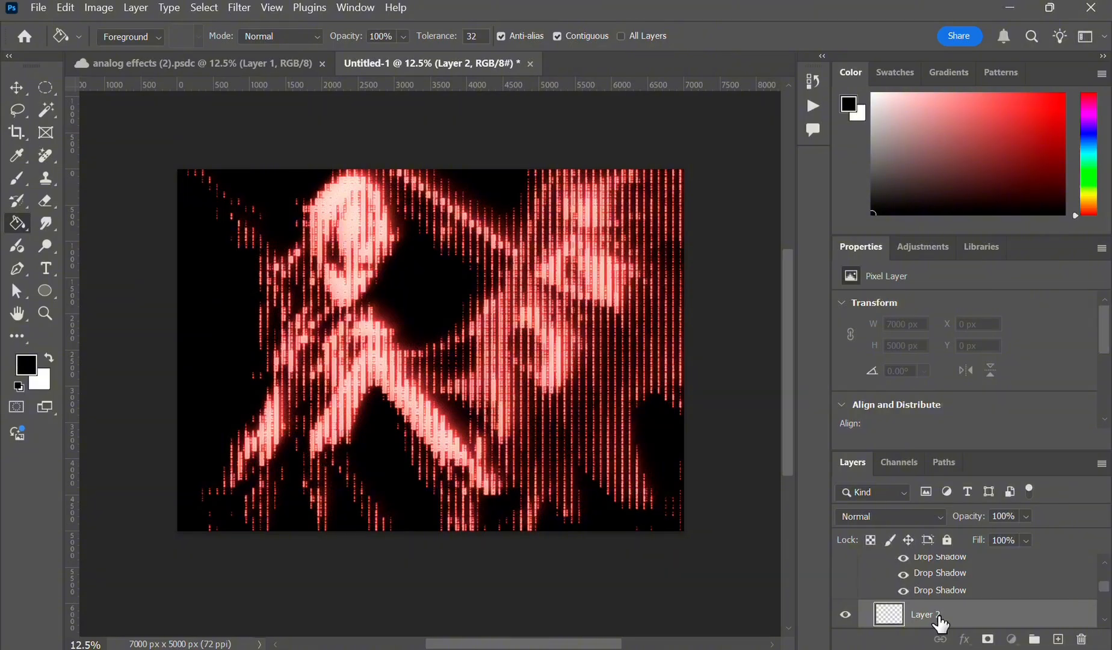
{"action": "left_click_drag", "start_coordinate": [941, 624], "coordinate": [926, 566]}
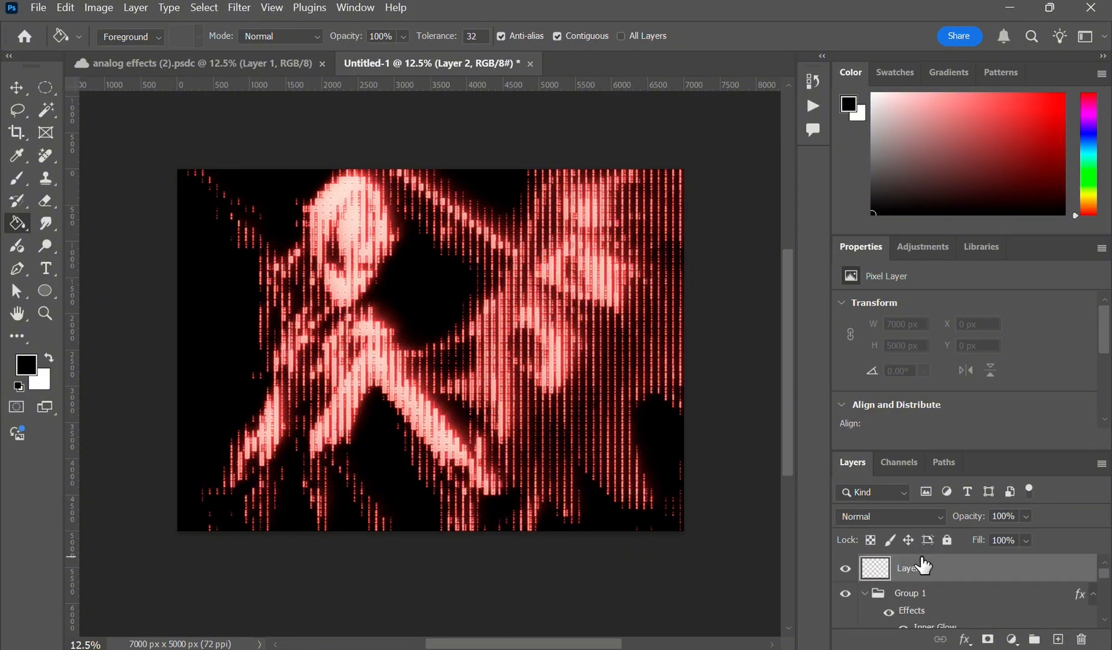
- Fill Layer 2 with a diagonal gradient, white at the top-left corner fading to black at the bottom-right
{"action": "right_click", "coordinate": [24, 226]}
{"action": "left_click", "coordinate": [58, 220]}
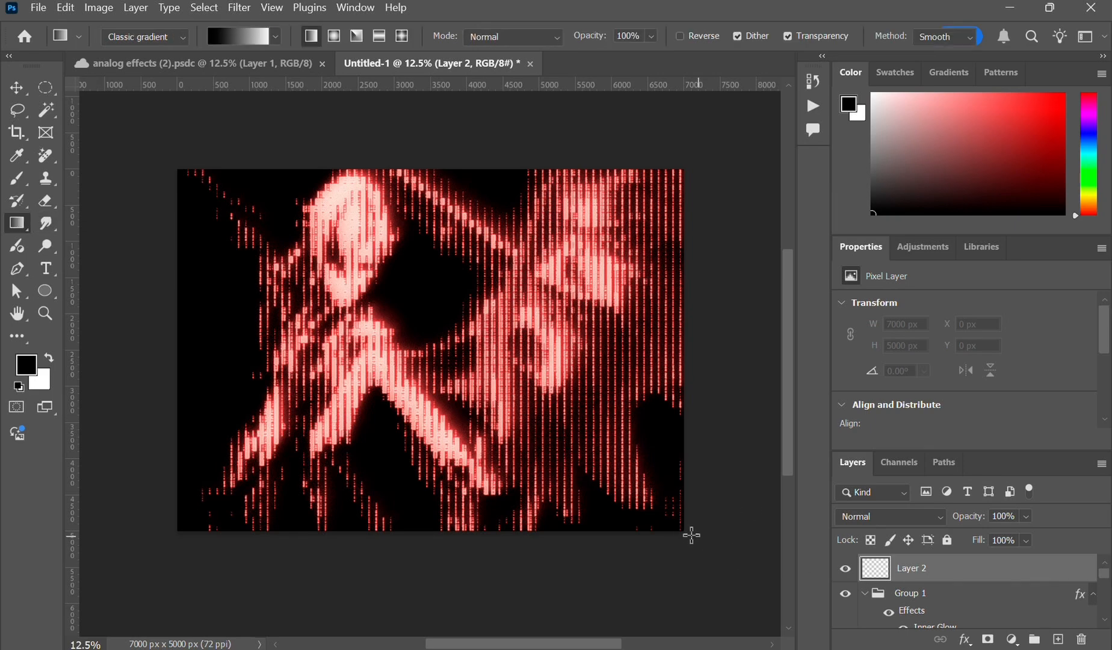
{"action": "left_click_drag", "start_coordinate": [679, 530], "coordinate": [170, 167]}
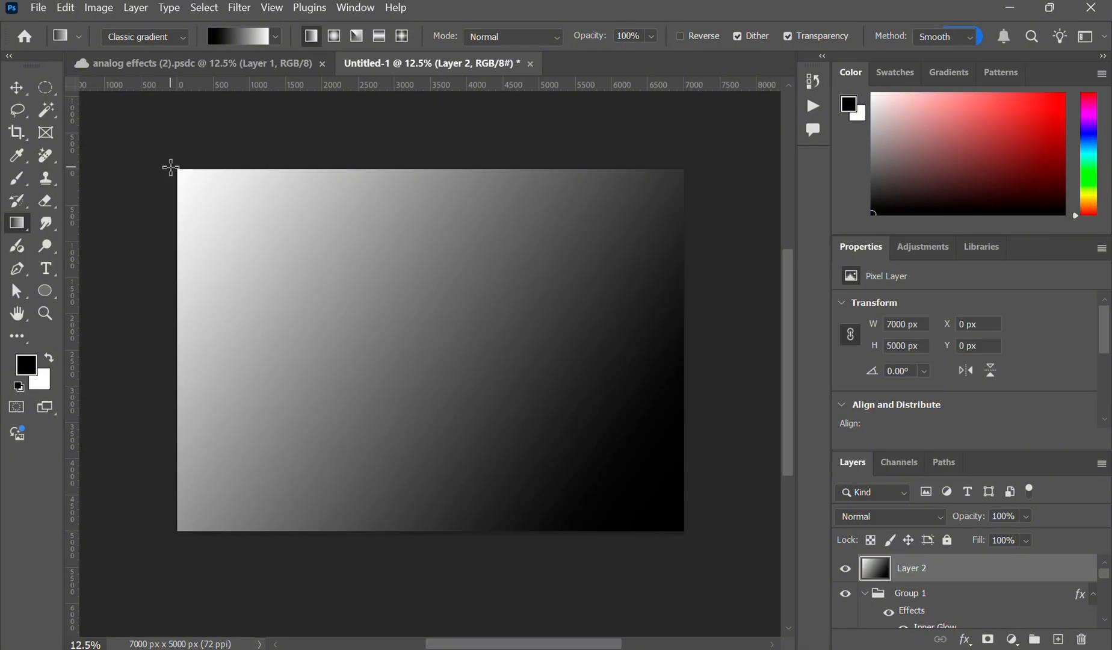
- Set Layer 2's blend mode to Overlay
{"action": "left_click", "coordinate": [938, 522]}
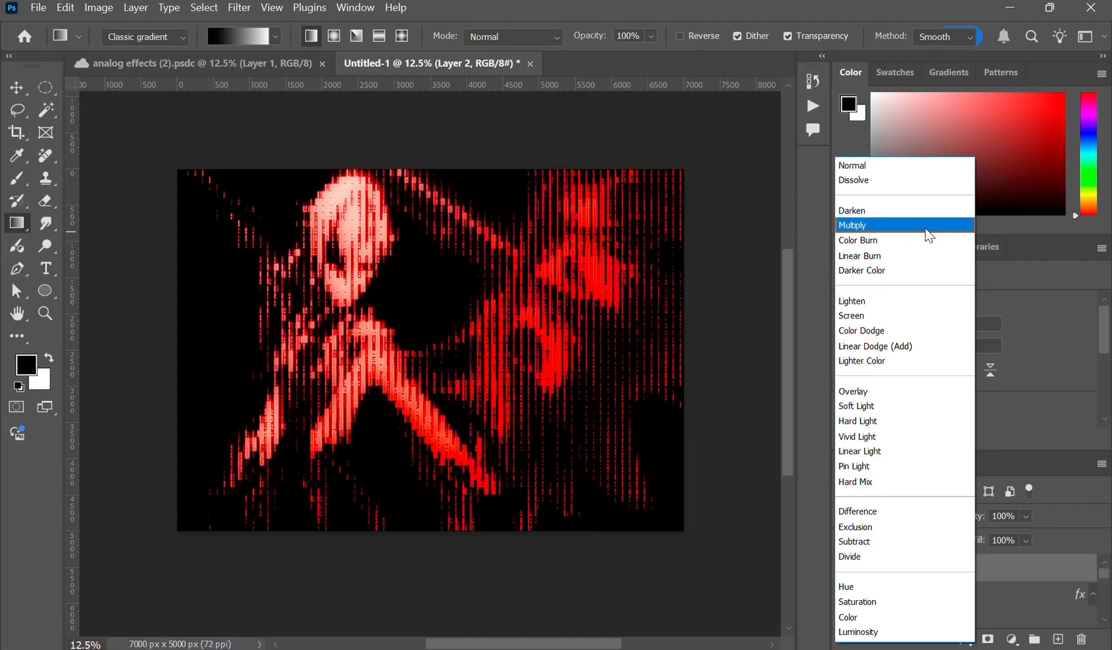
{"action": "left_click", "coordinate": [900, 393]}
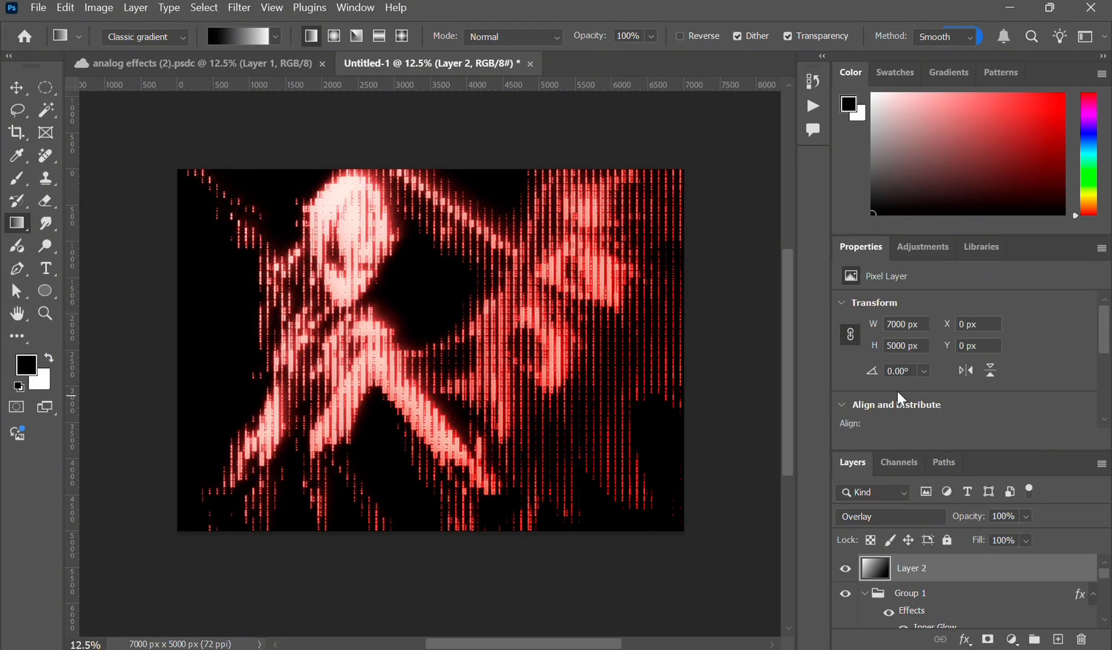